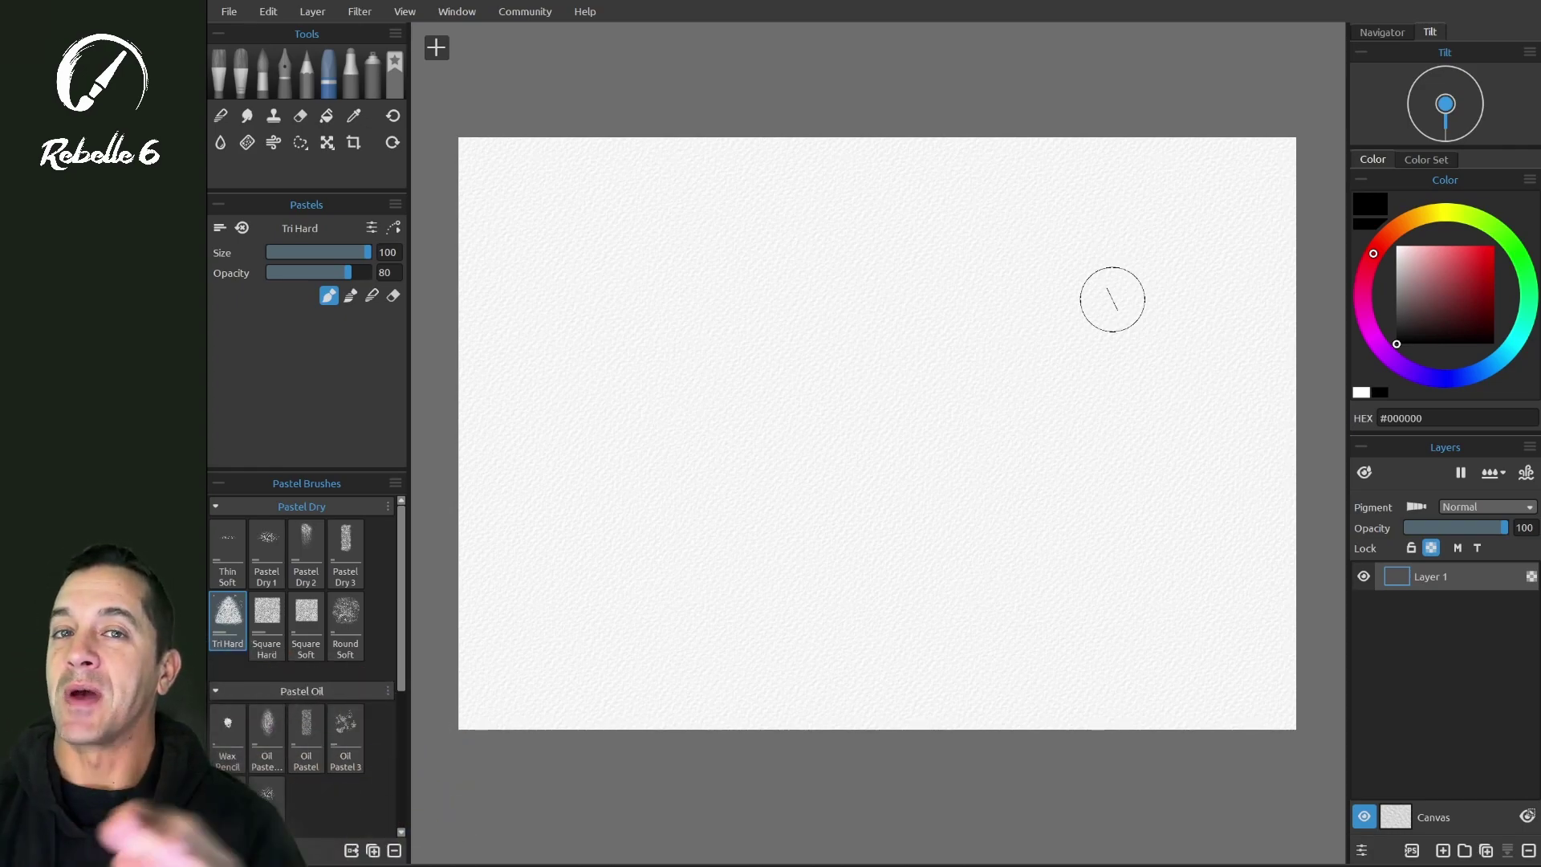
# Look through the Oils & Acrylics, Watercolors and Pencils brush categories.
pyautogui.click(219, 76)
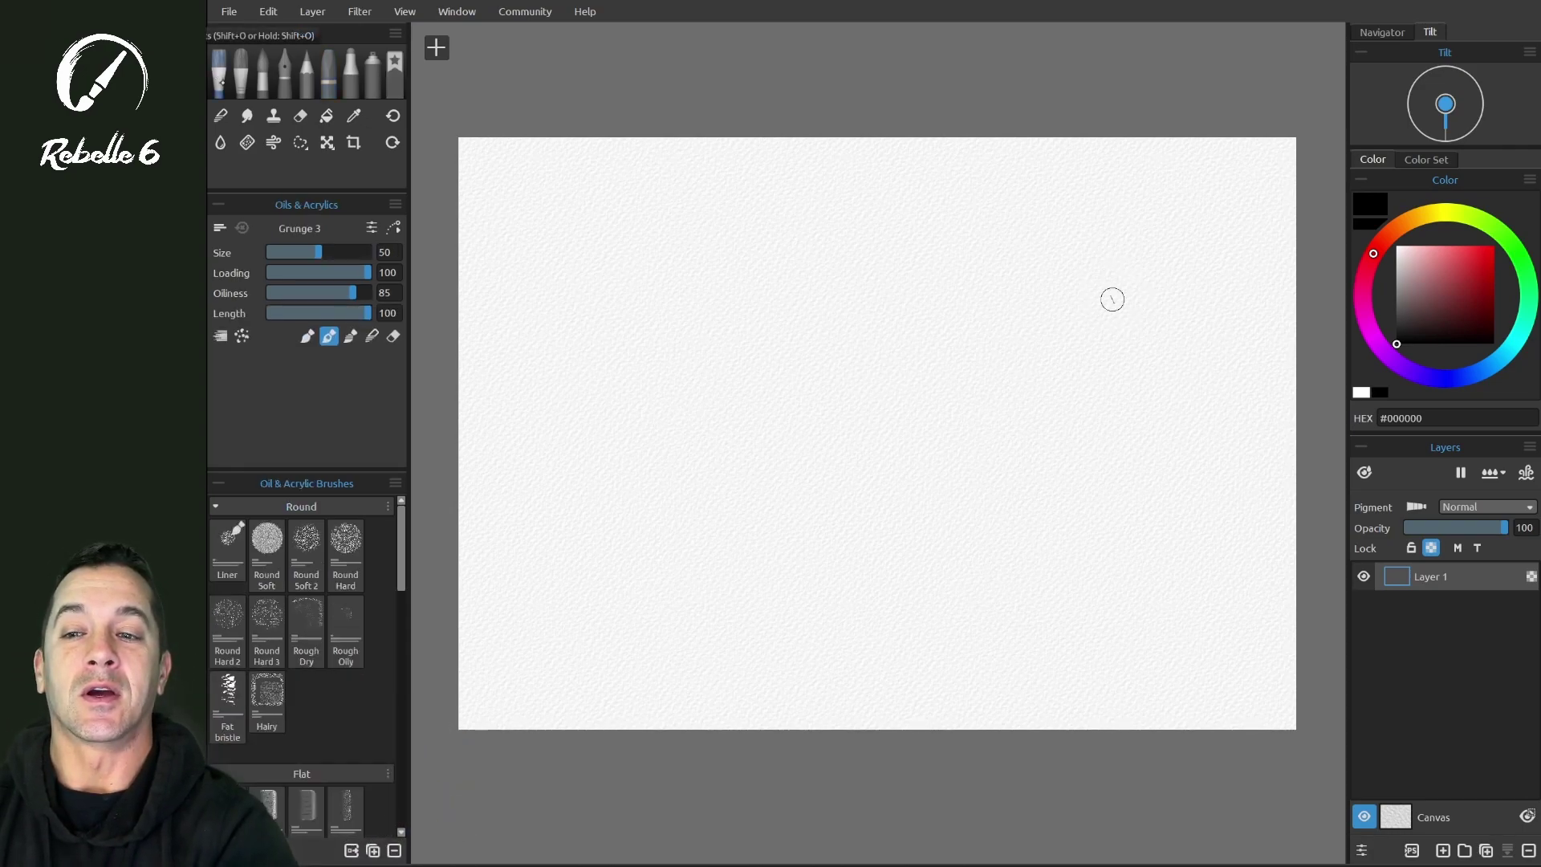
pyautogui.click(263, 80)
pyautogui.hotkey('shift', 'i')
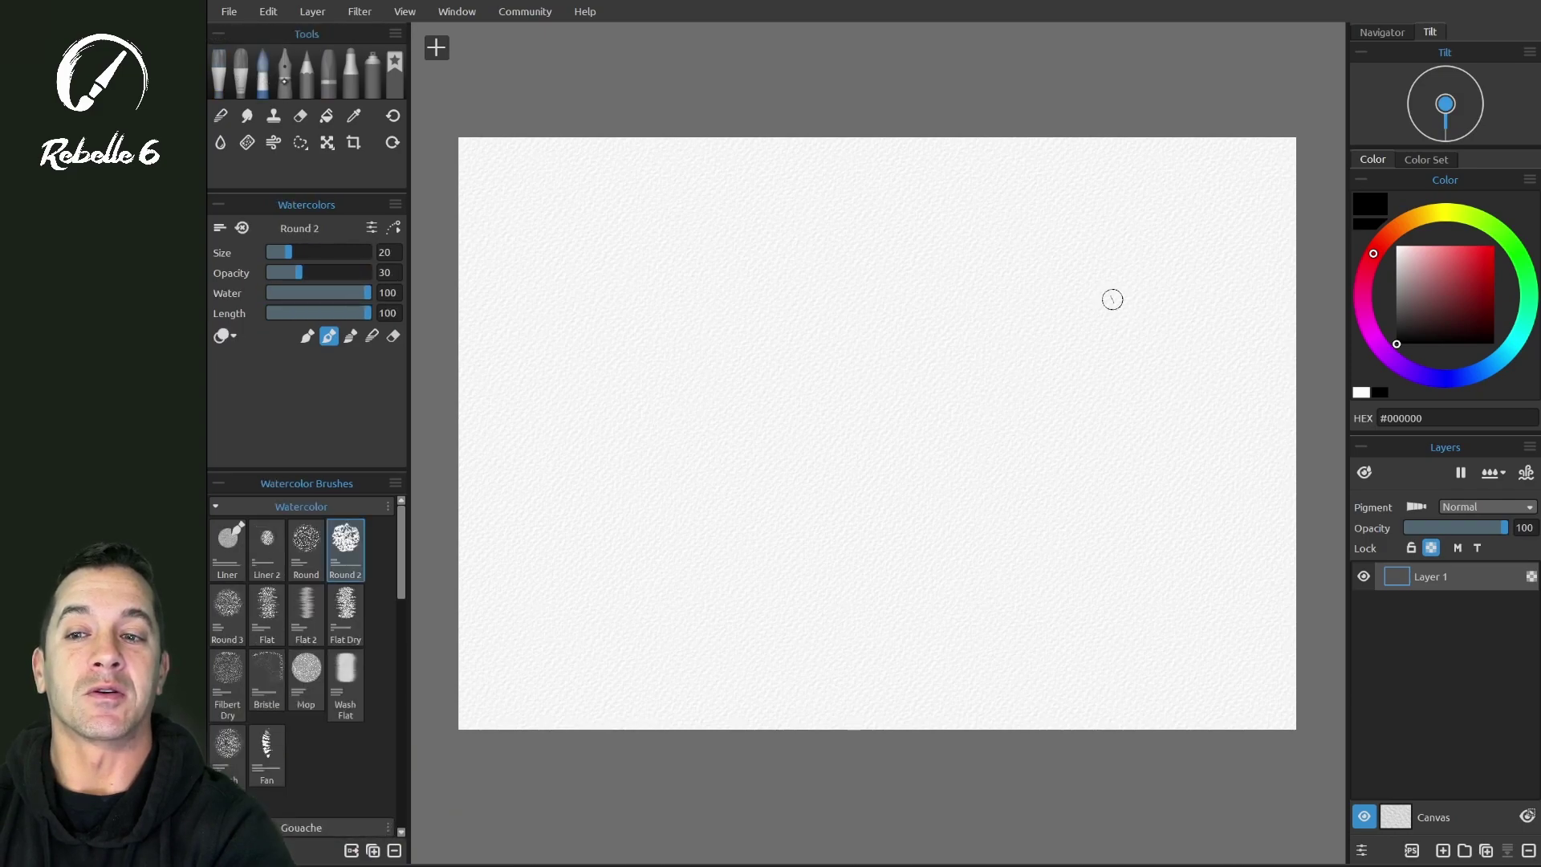
pyautogui.press('p')
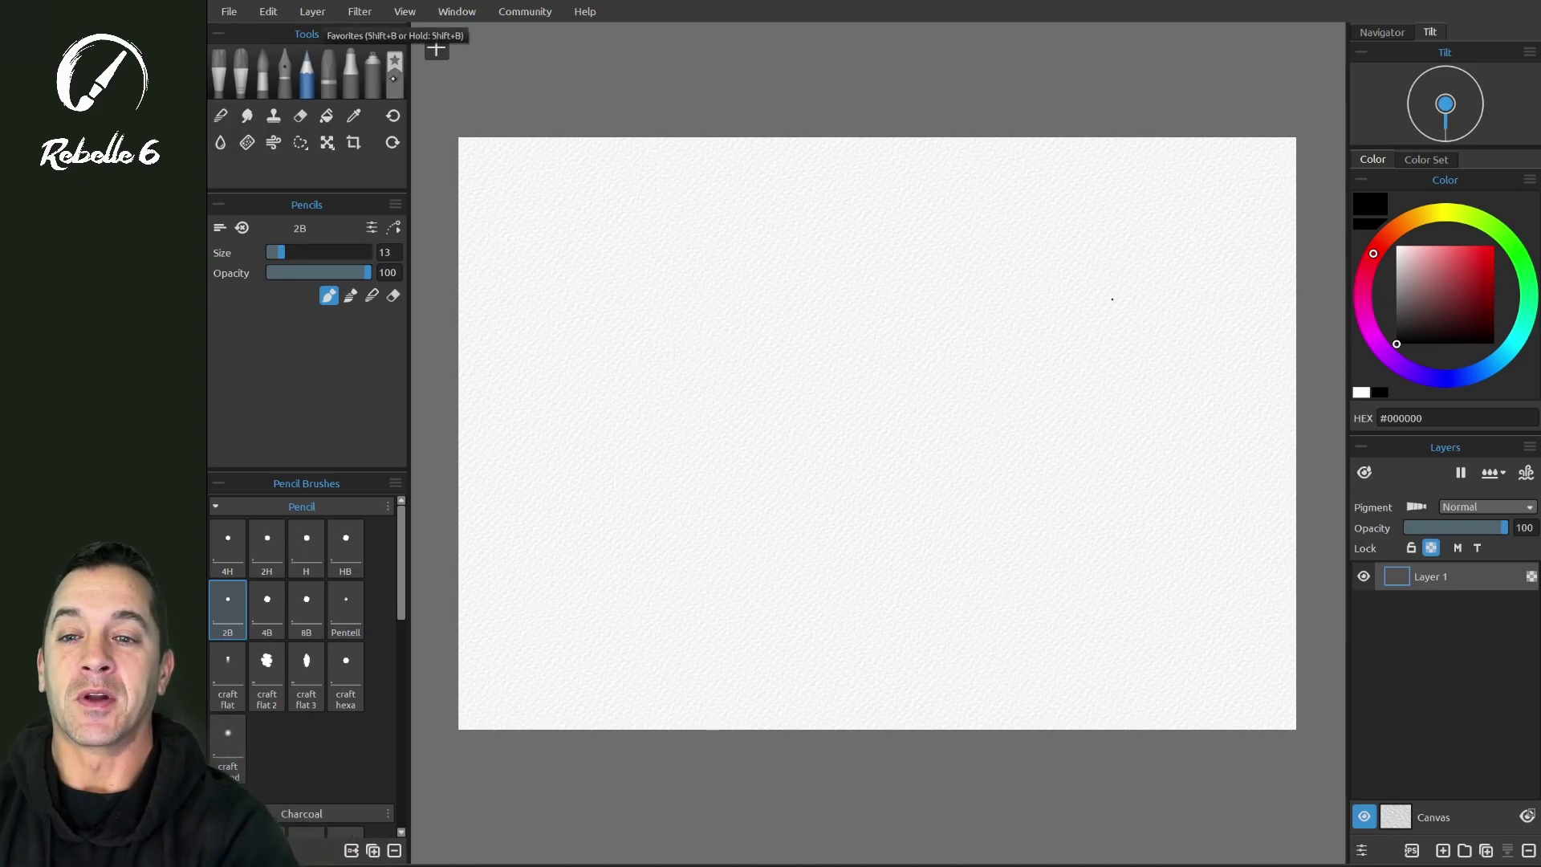
# Show the Favorite Brushes, switch to the Pastels category and return to the favorites.
pyautogui.click(394, 68)
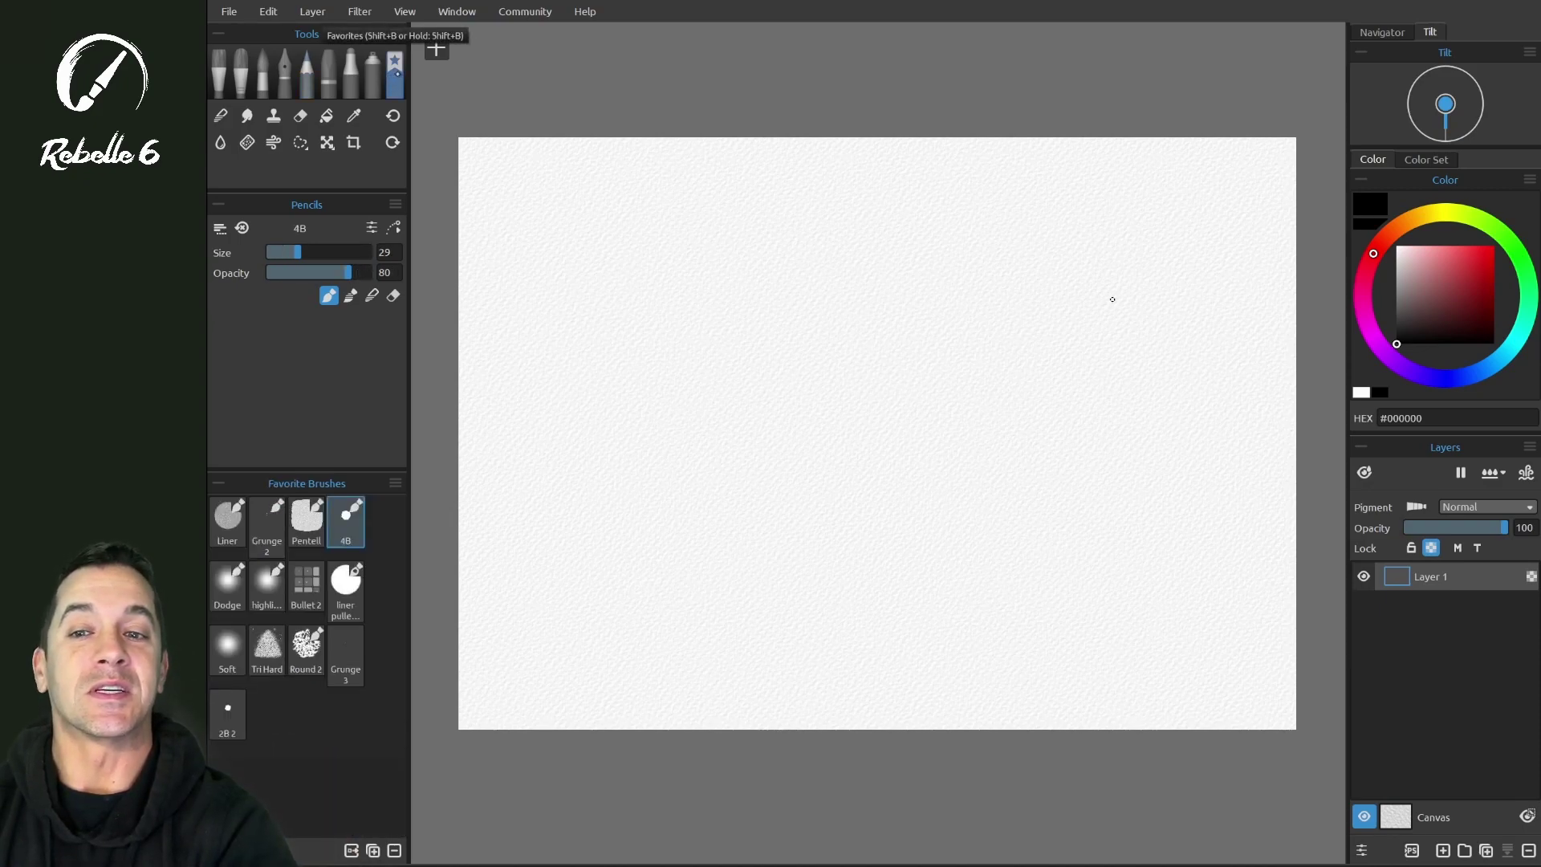
pyautogui.hotkey('shift', 'b')
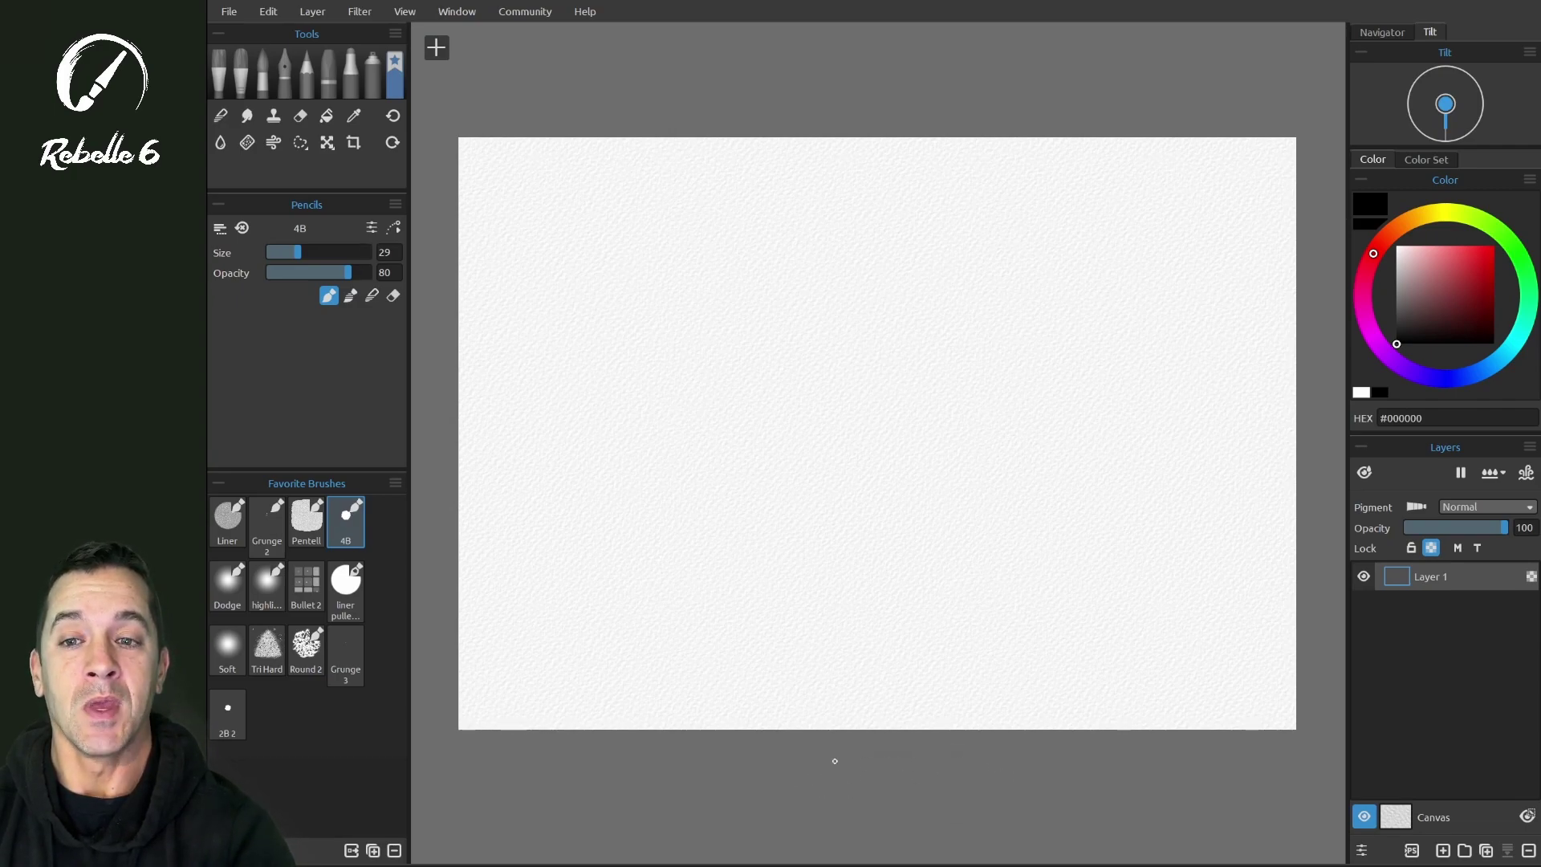
pyautogui.click(328, 72)
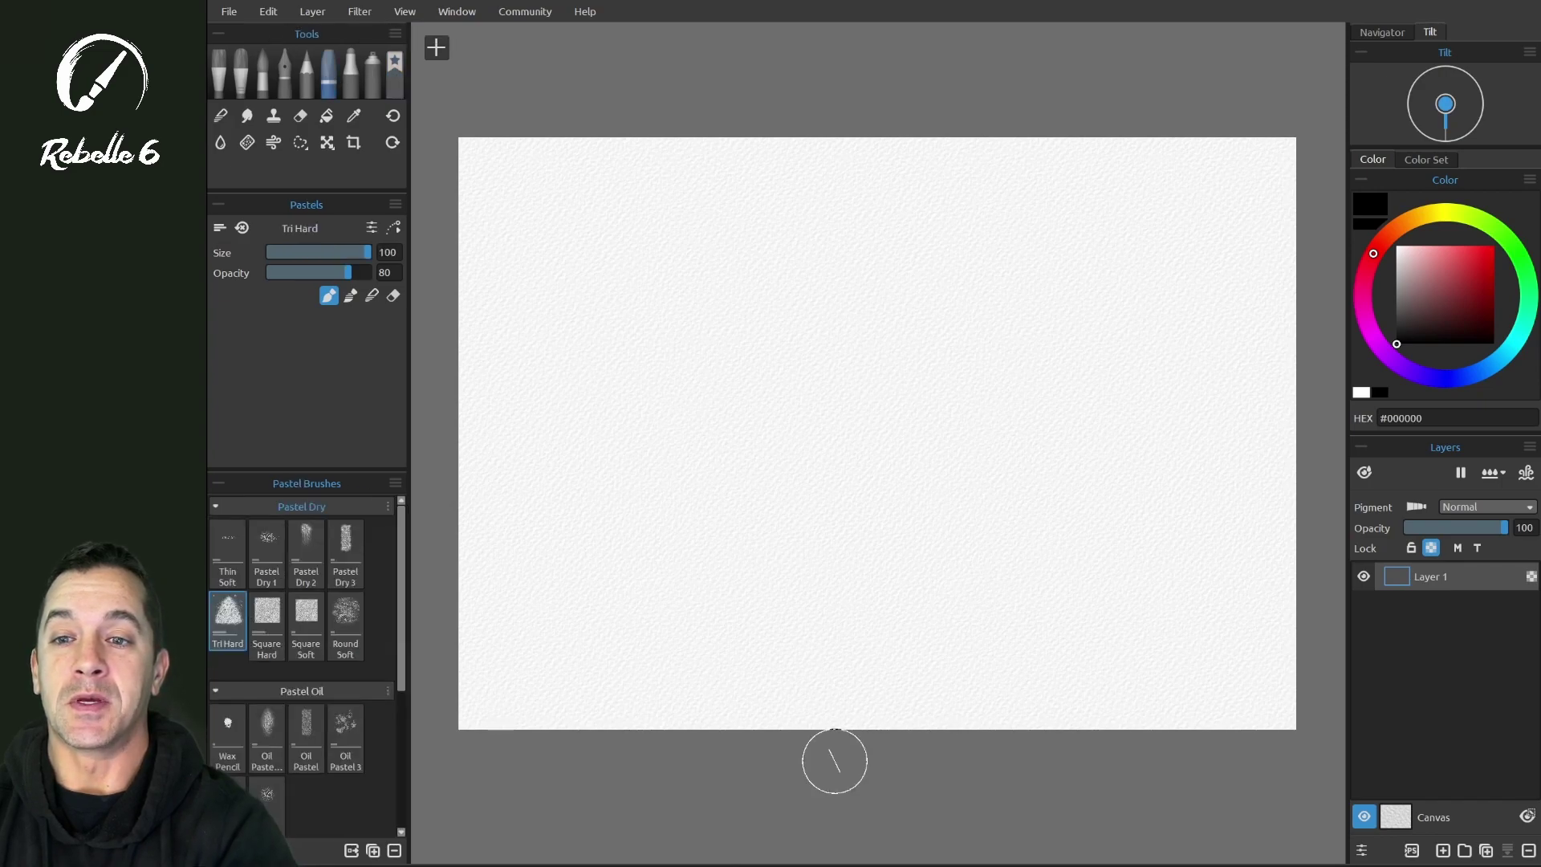
pyautogui.hotkey('shift', 'b')
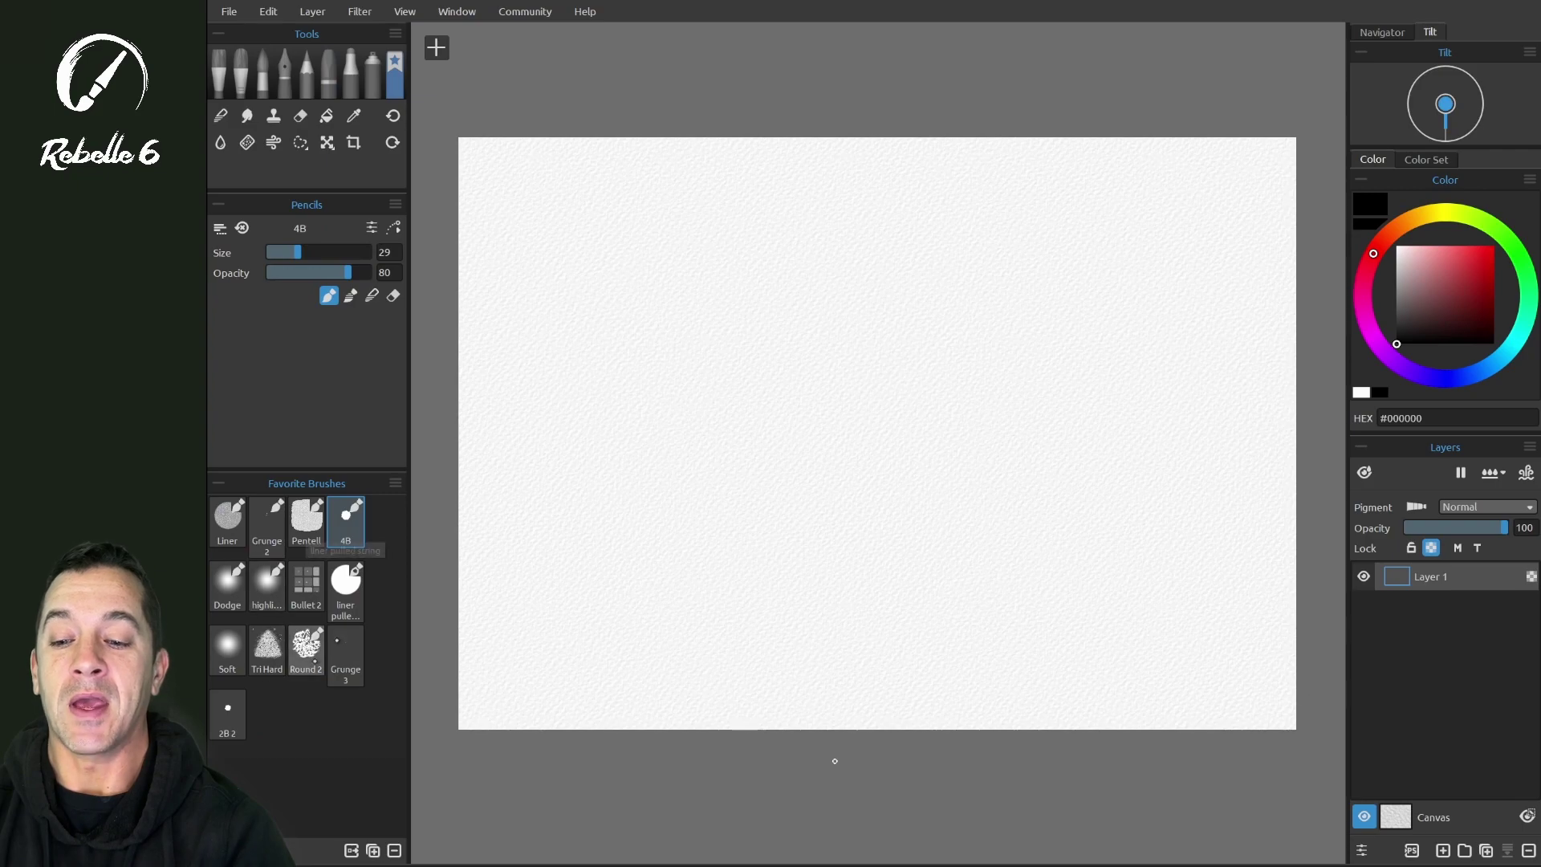
# Switch among the favorite brushes Pentell, Grunge 2, liner pulled string, Bullet 2, Grunge 3 and Liner to compare their settings.
pyautogui.click(306, 521)
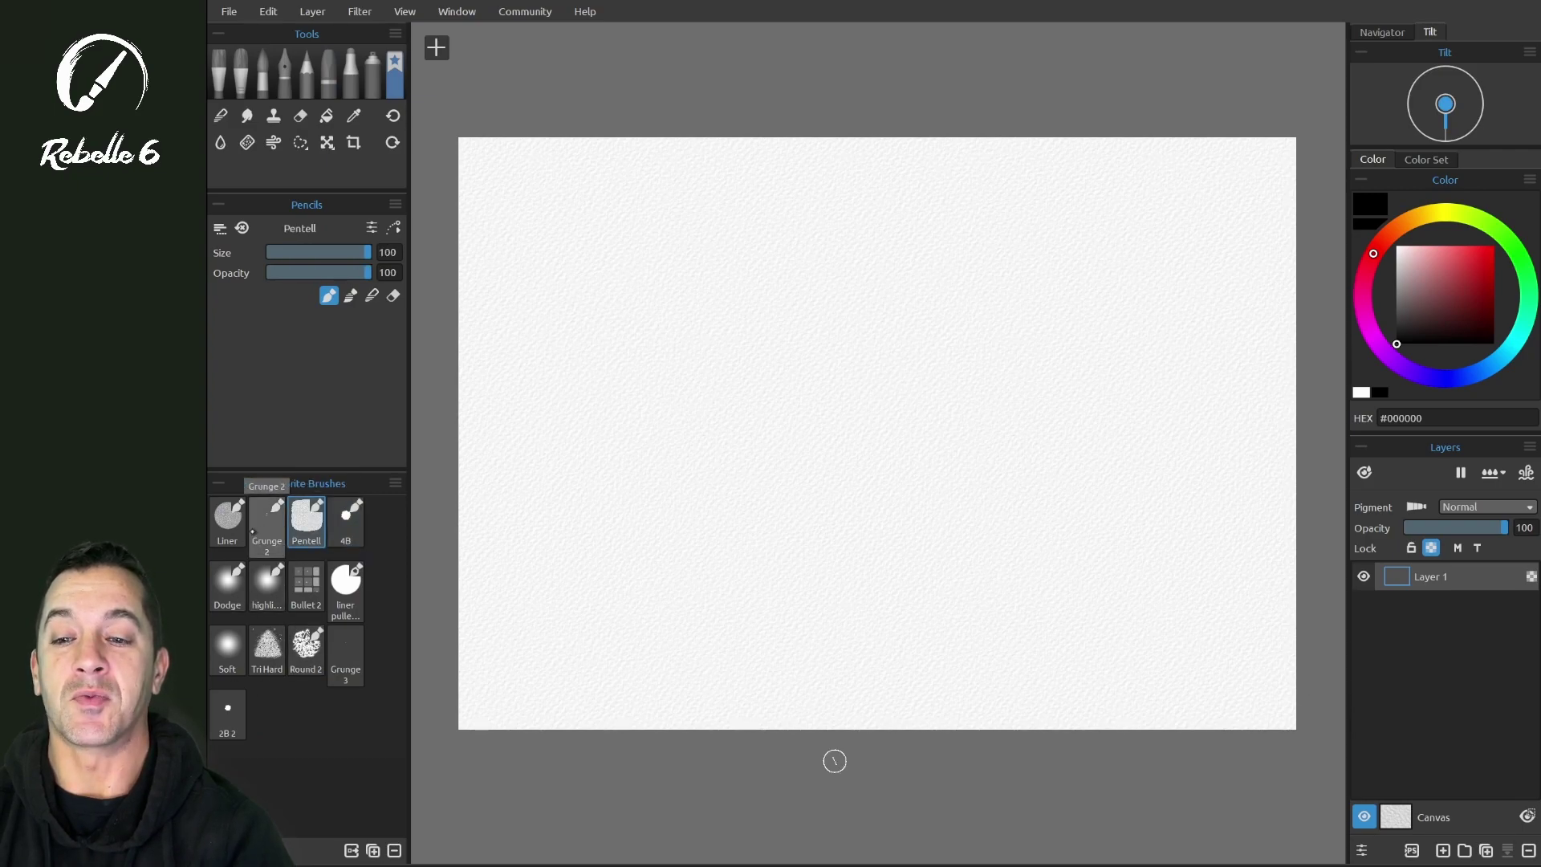
pyautogui.click(266, 525)
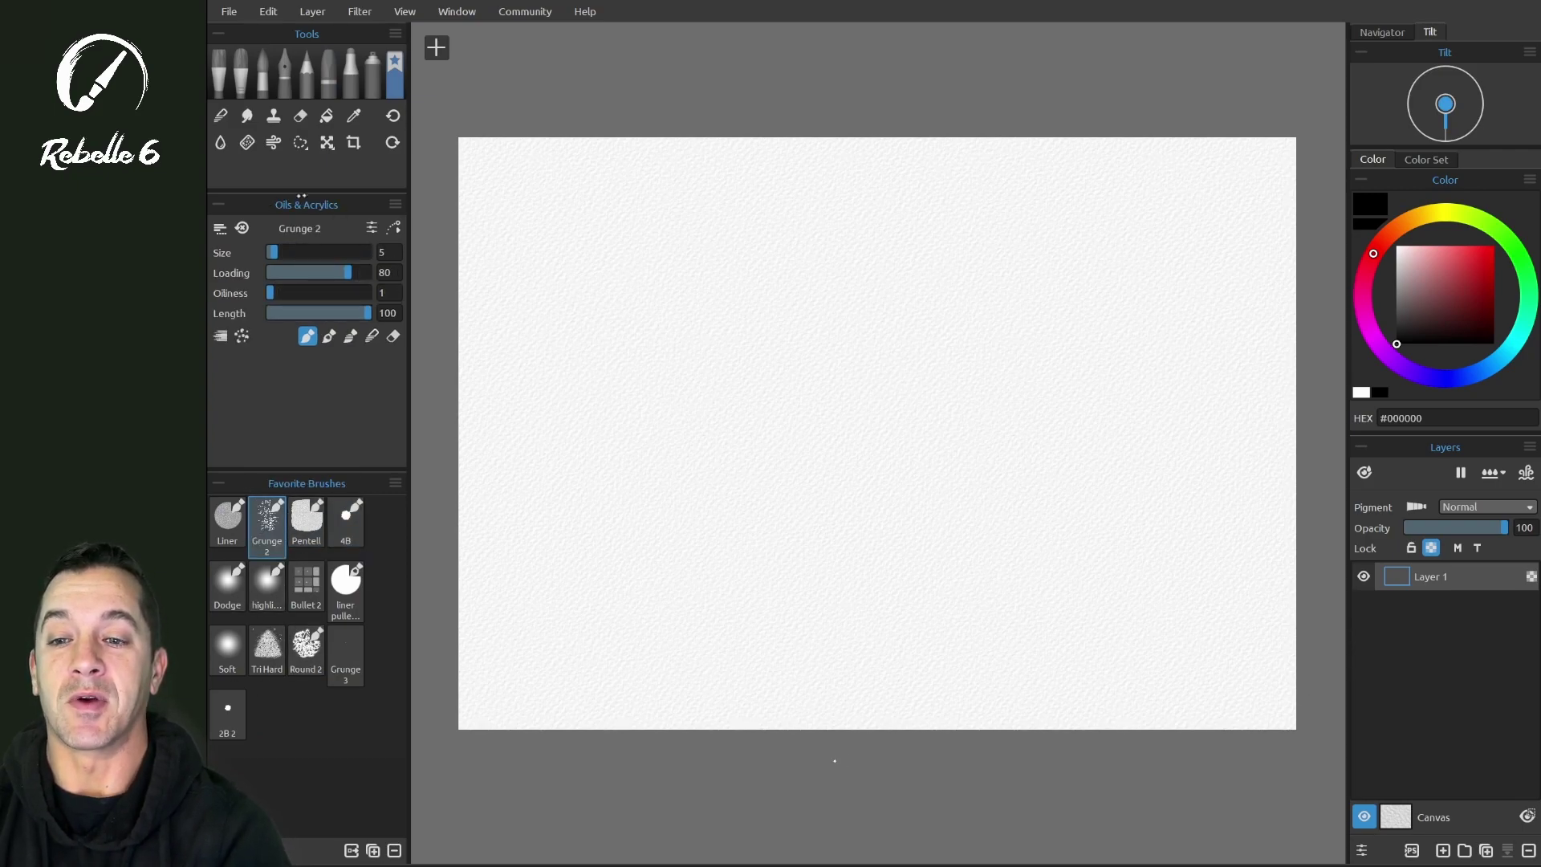
pyautogui.press('Right')
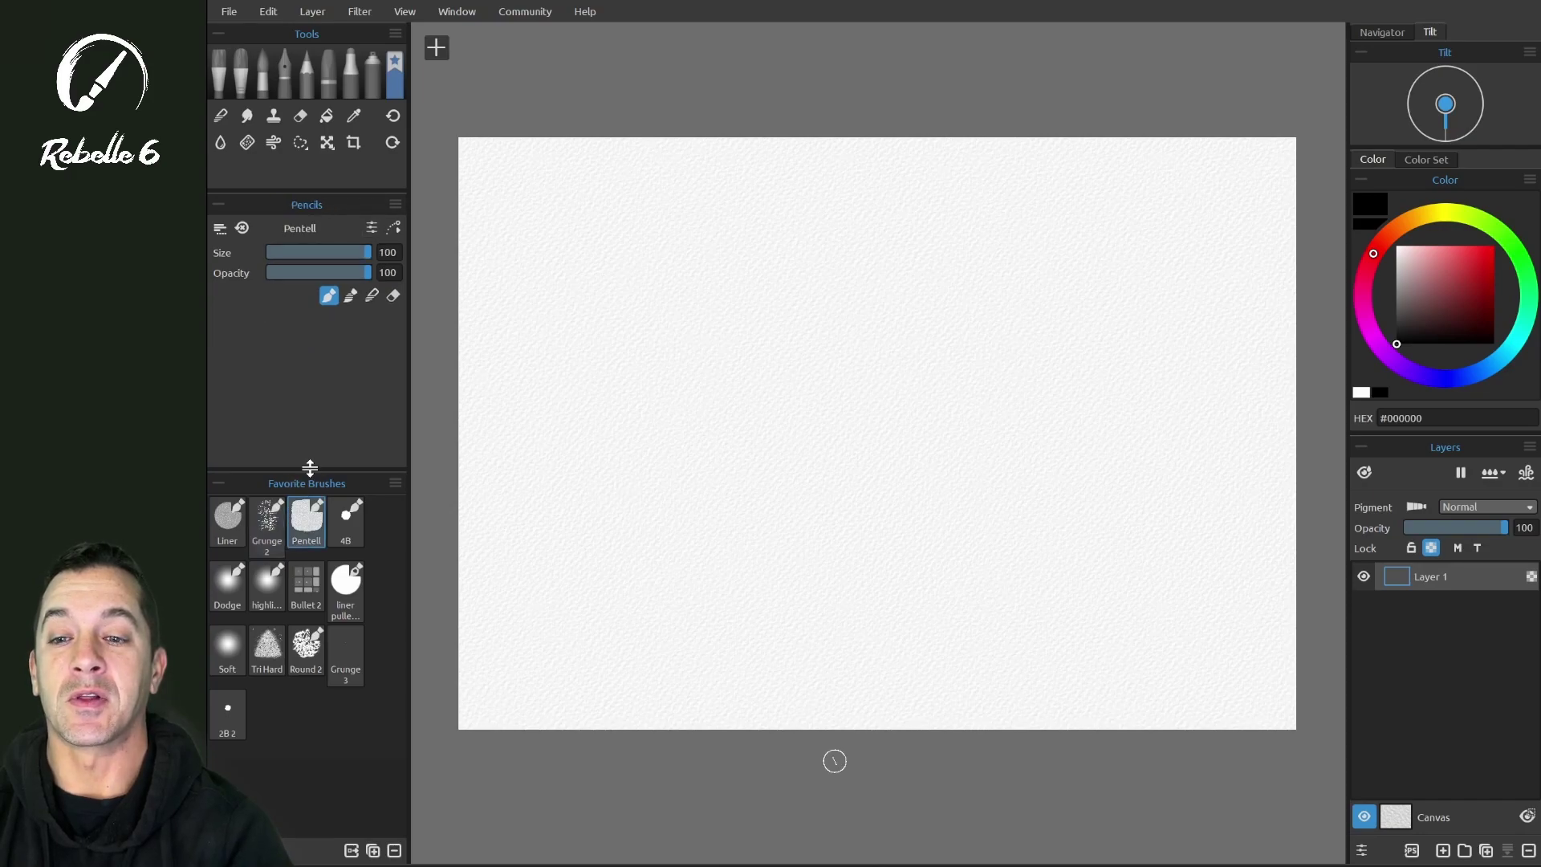
pyautogui.click(346, 590)
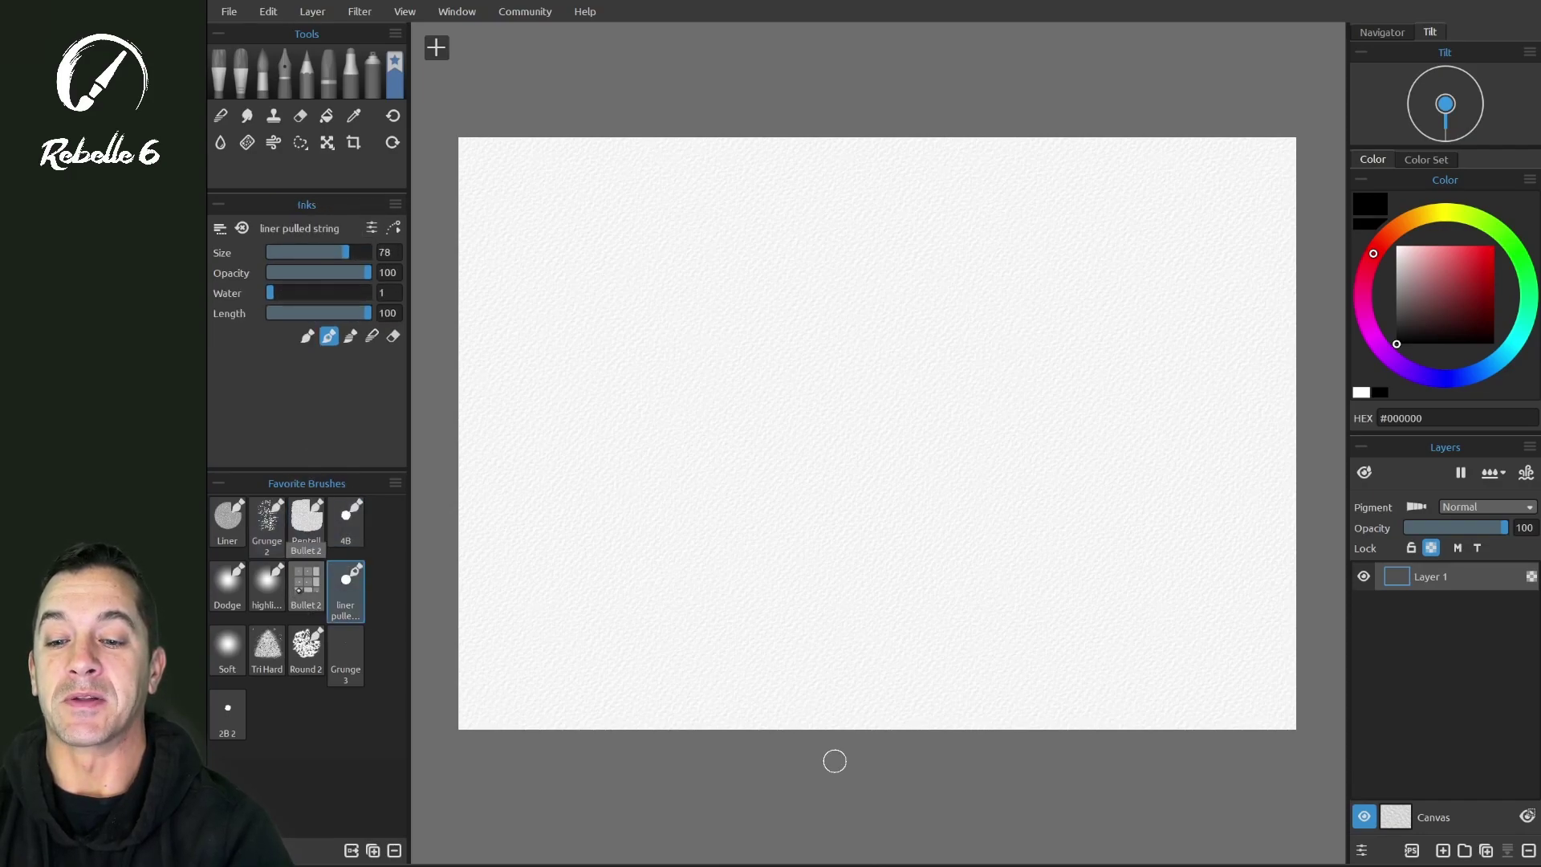
pyautogui.click(305, 582)
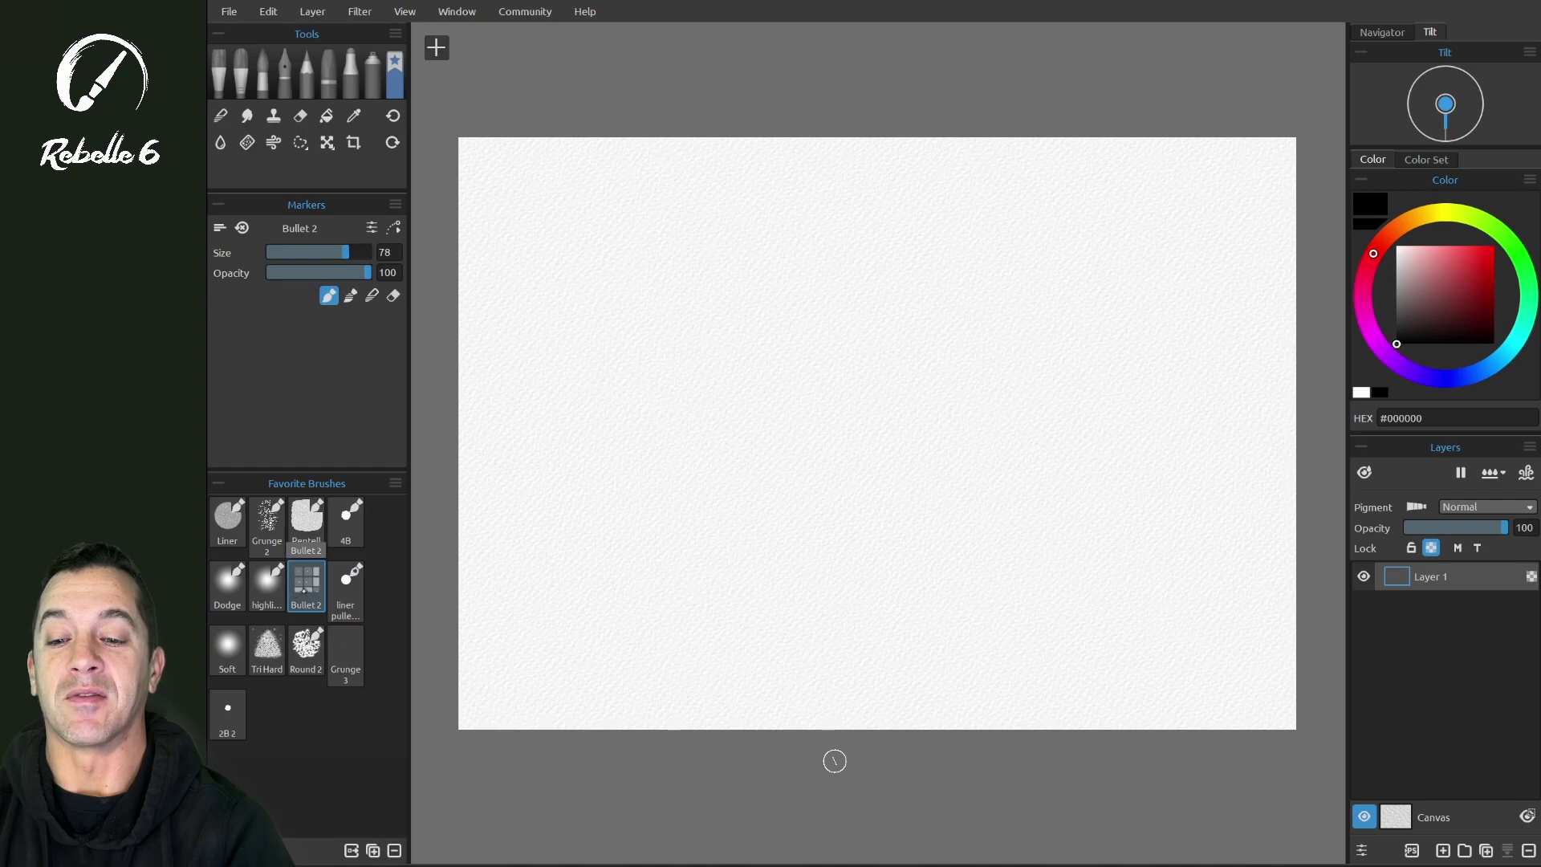
pyautogui.click(345, 652)
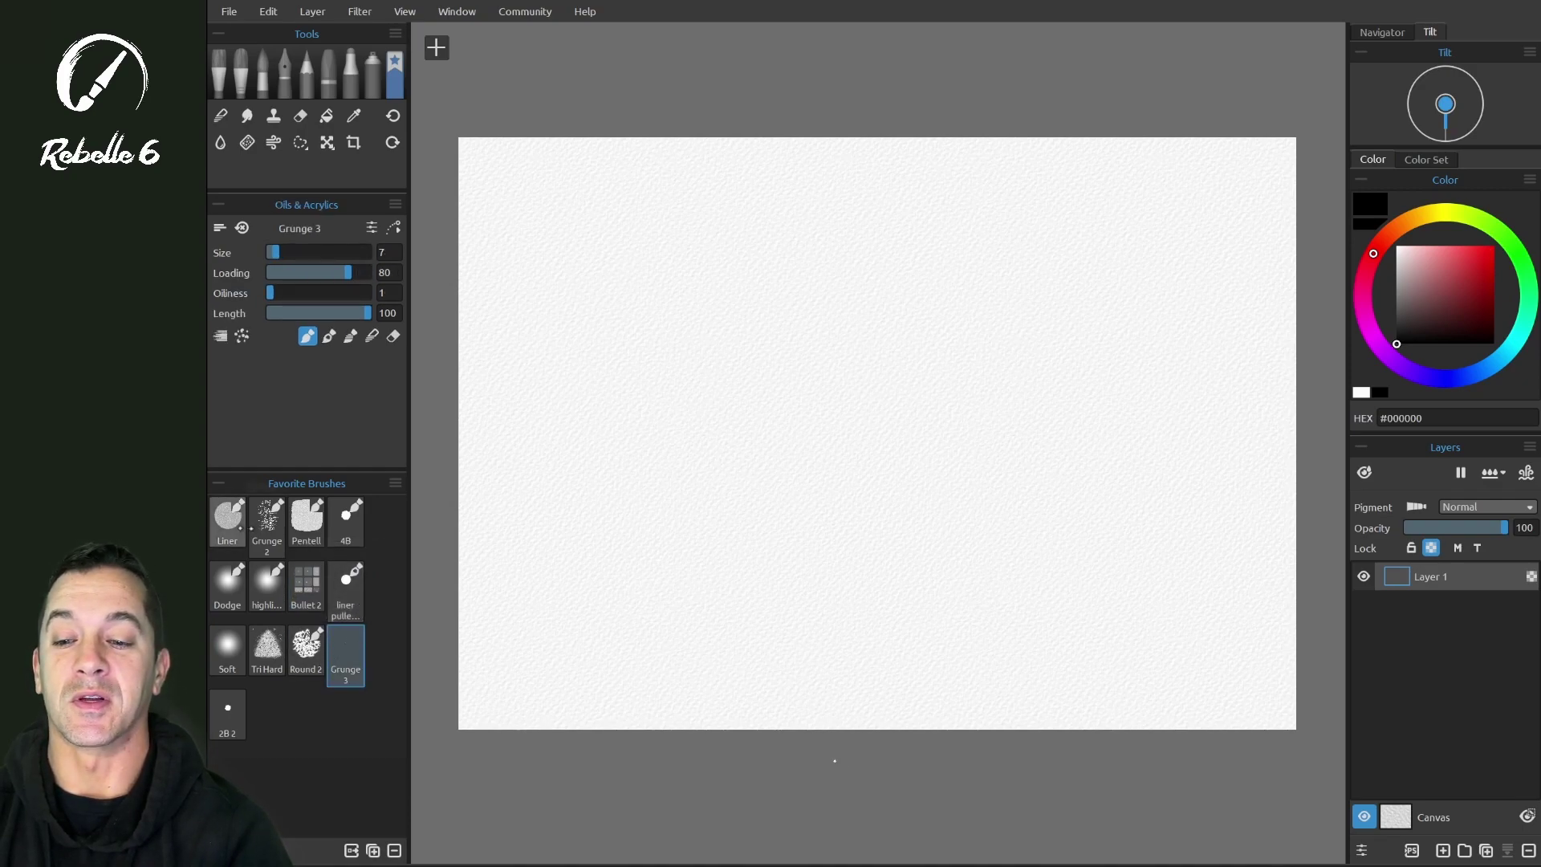
pyautogui.click(227, 521)
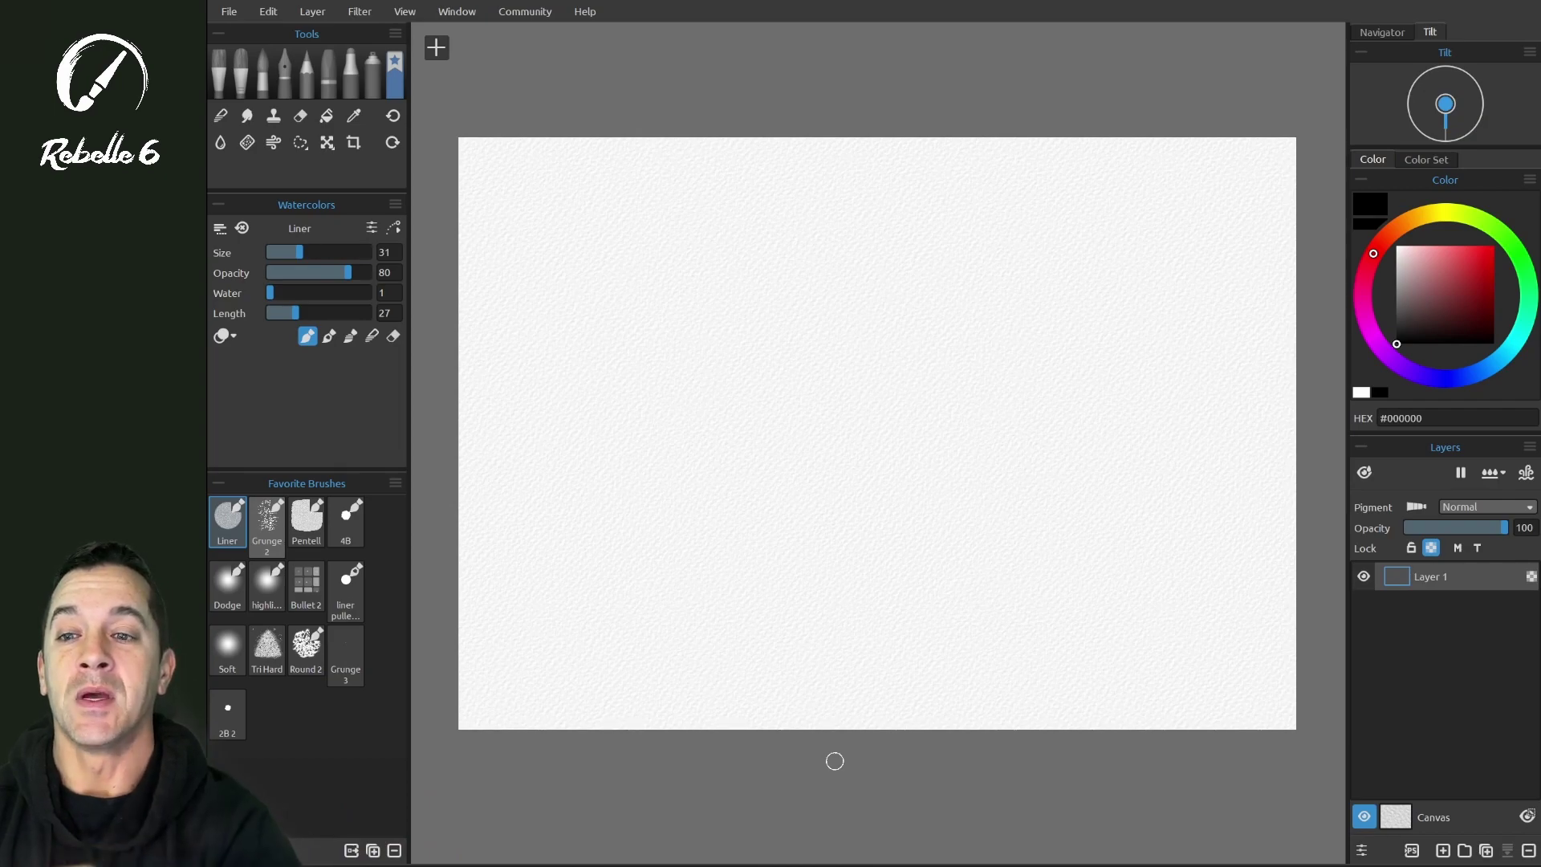
# Paint a red (#f40000) zigzag stroke on the canvas with the Speck 2 brush from the Grunge group of Oils & Acrylics.
pyautogui.press('b')
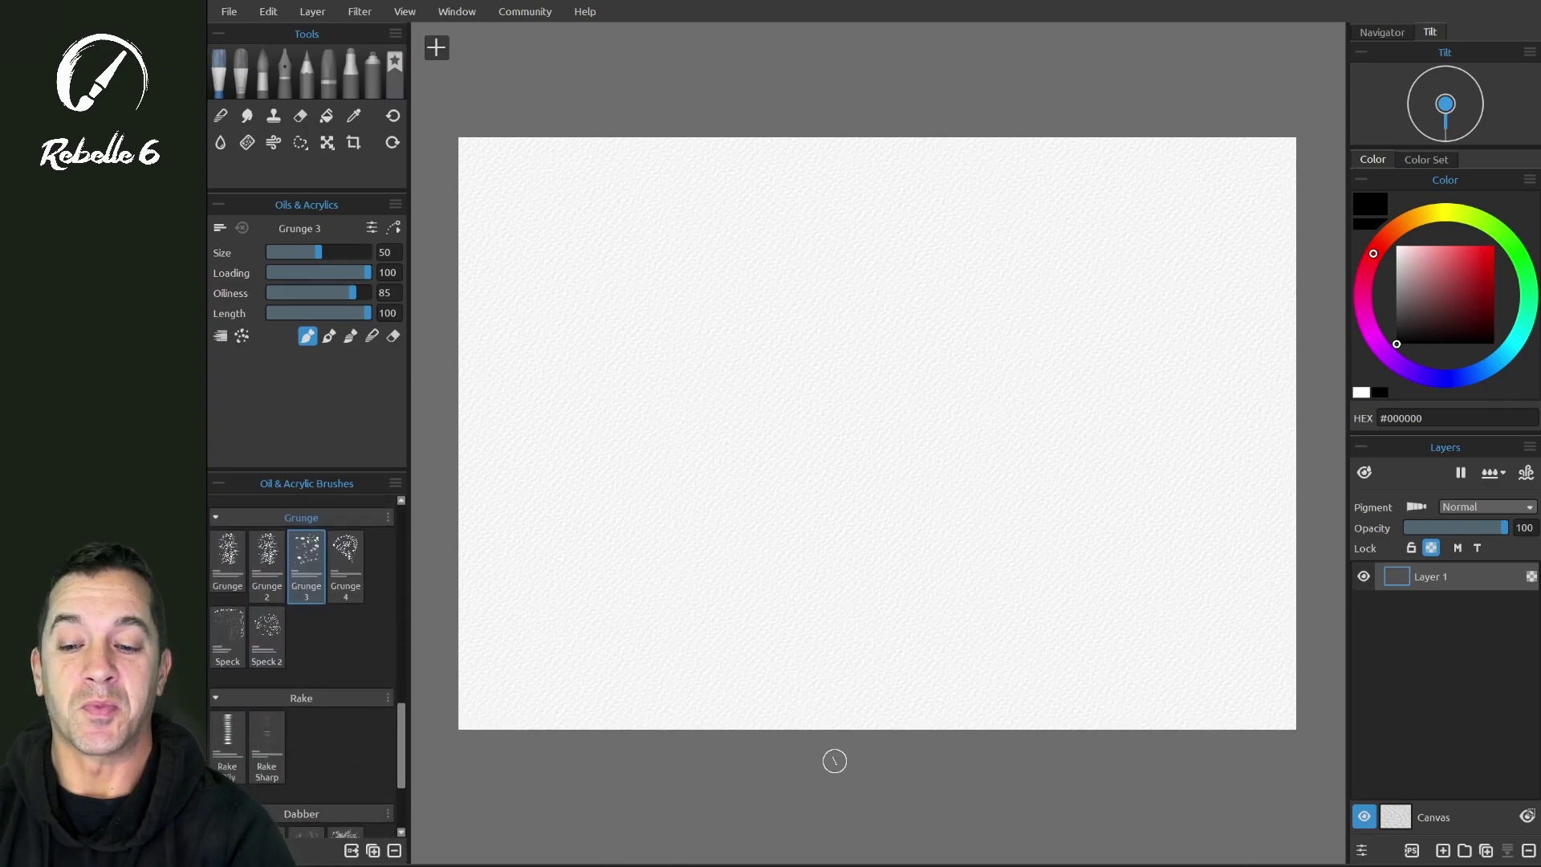
pyautogui.click(266, 636)
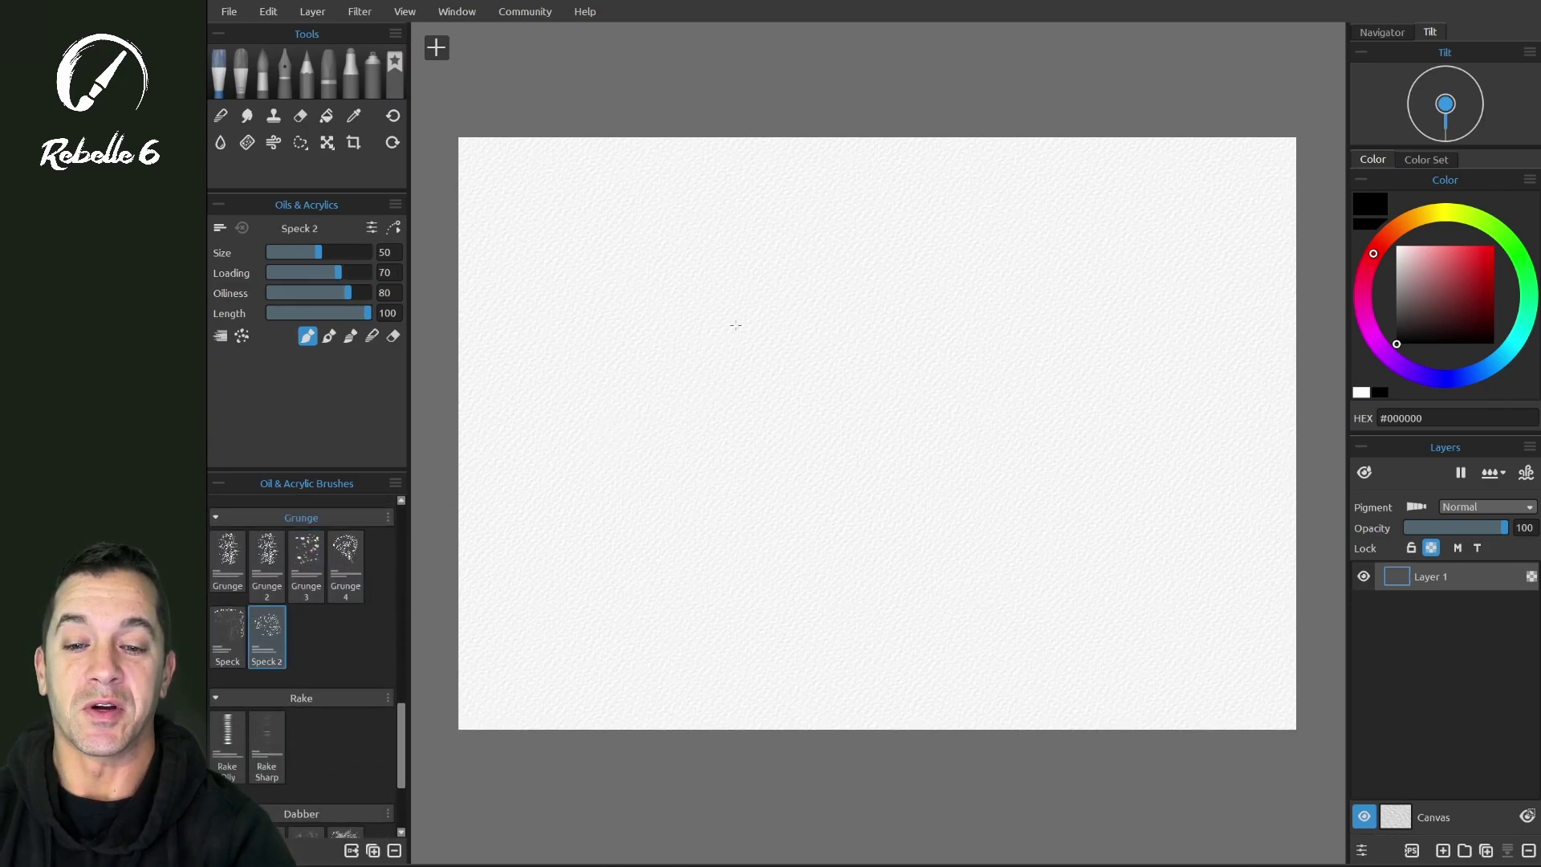
pyautogui.press('9')
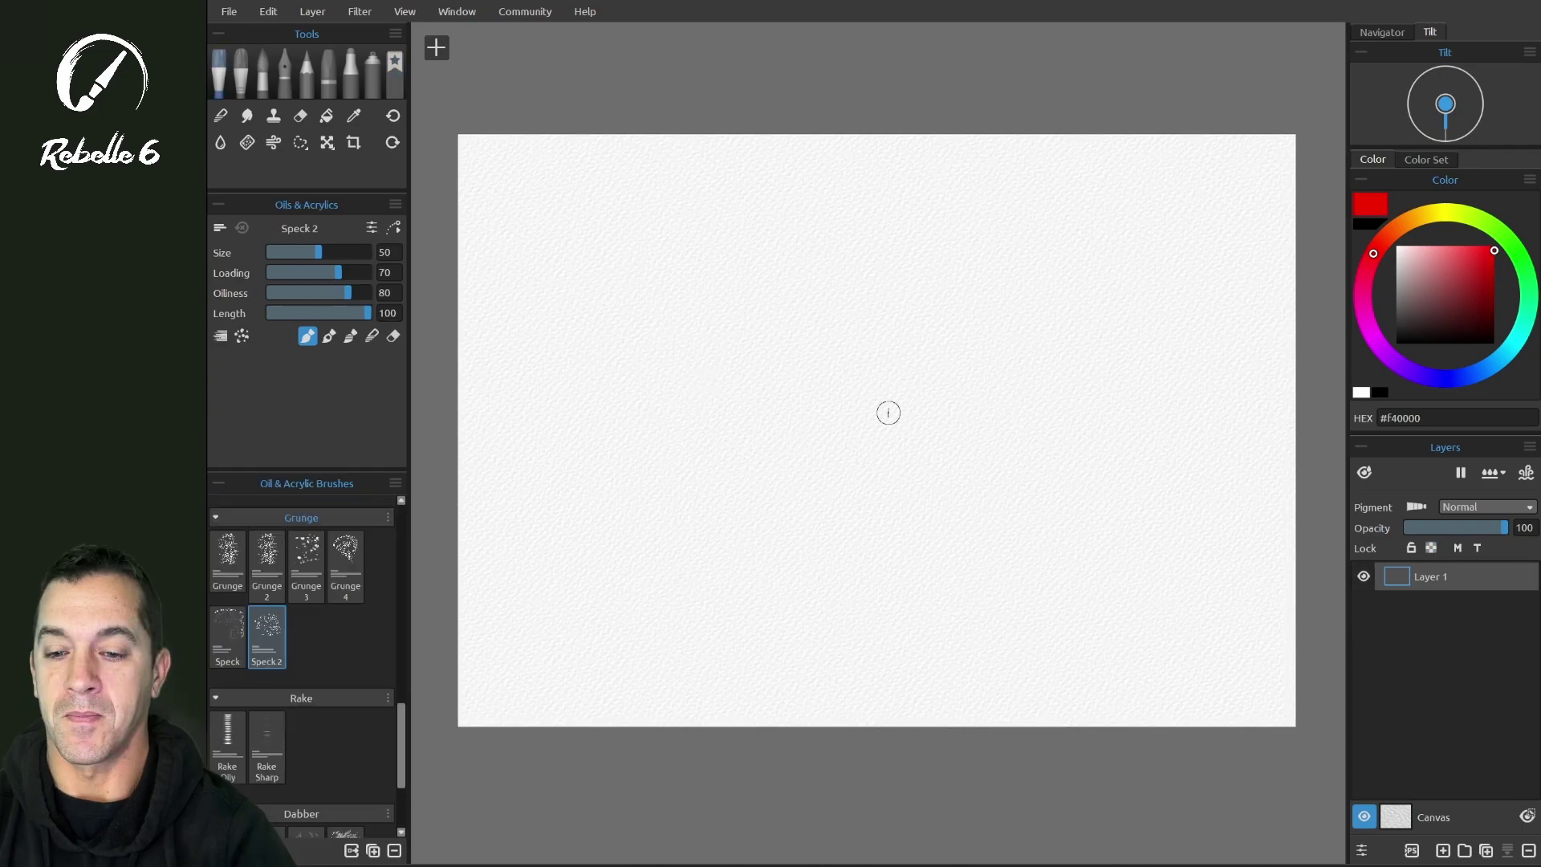
pyautogui.moveTo(654, 431)
pyautogui.mouseDown()
pyautogui.moveTo(757, 334)
pyautogui.moveTo(940, 343)
pyautogui.moveTo(975, 431)
pyautogui.moveTo(890, 581)
pyautogui.mouseUp()
pyautogui.scroll(5, 1019, 454)
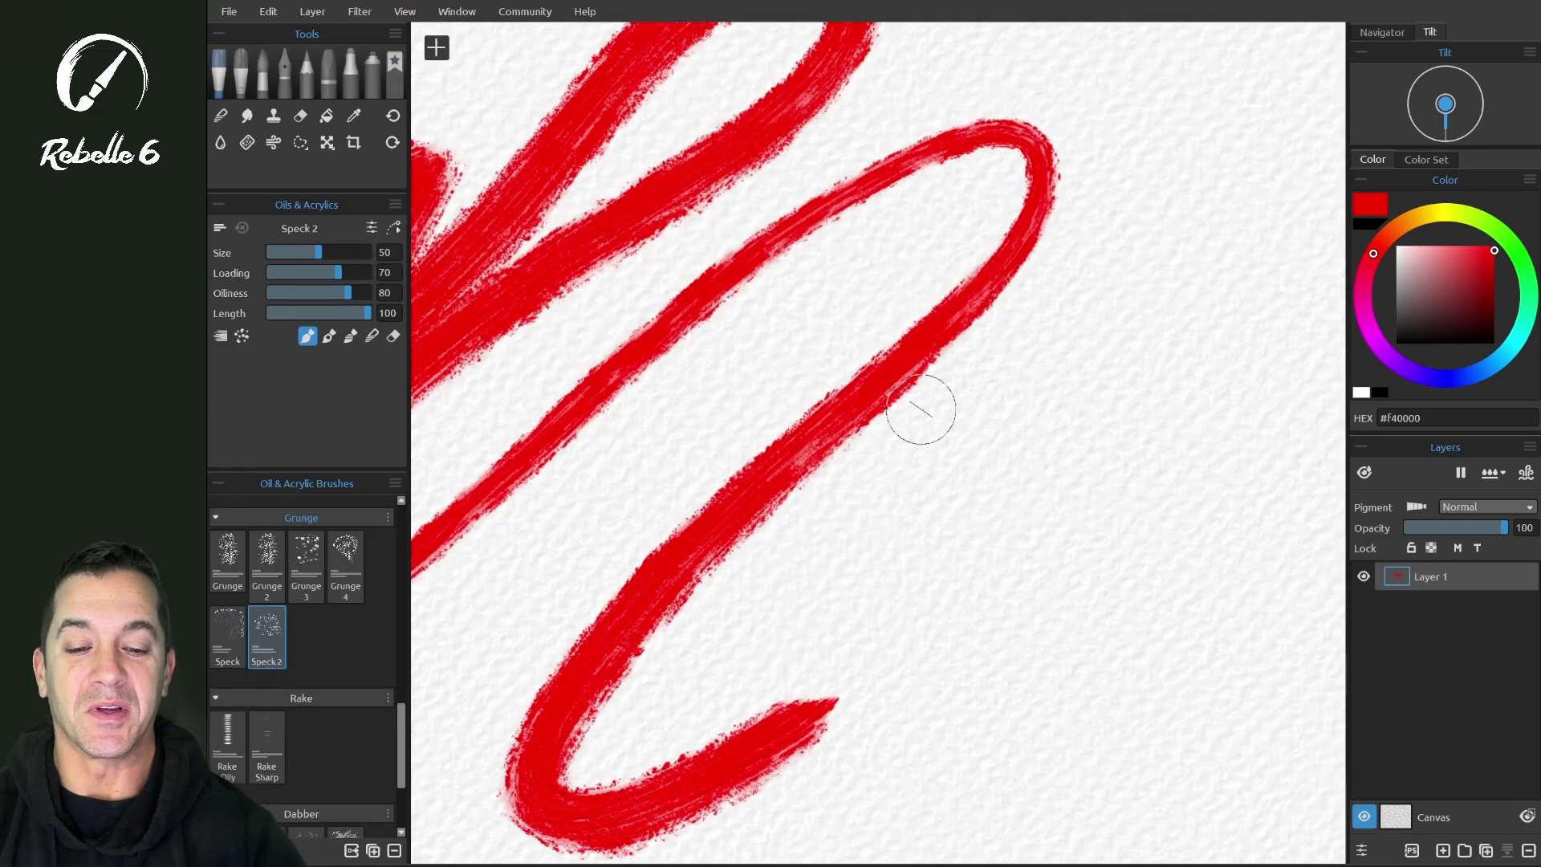
# Try a looping red scribble beside the zigzag stroke and undo it.
pyautogui.moveTo(807, 628)
pyautogui.mouseDown()
pyautogui.moveTo(850, 586)
pyautogui.moveTo(943, 571)
pyautogui.moveTo(1035, 658)
pyautogui.moveTo(1105, 510)
pyautogui.moveTo(1228, 562)
pyautogui.moveTo(1068, 722)
pyautogui.moveTo(945, 610)
pyautogui.mouseUp()
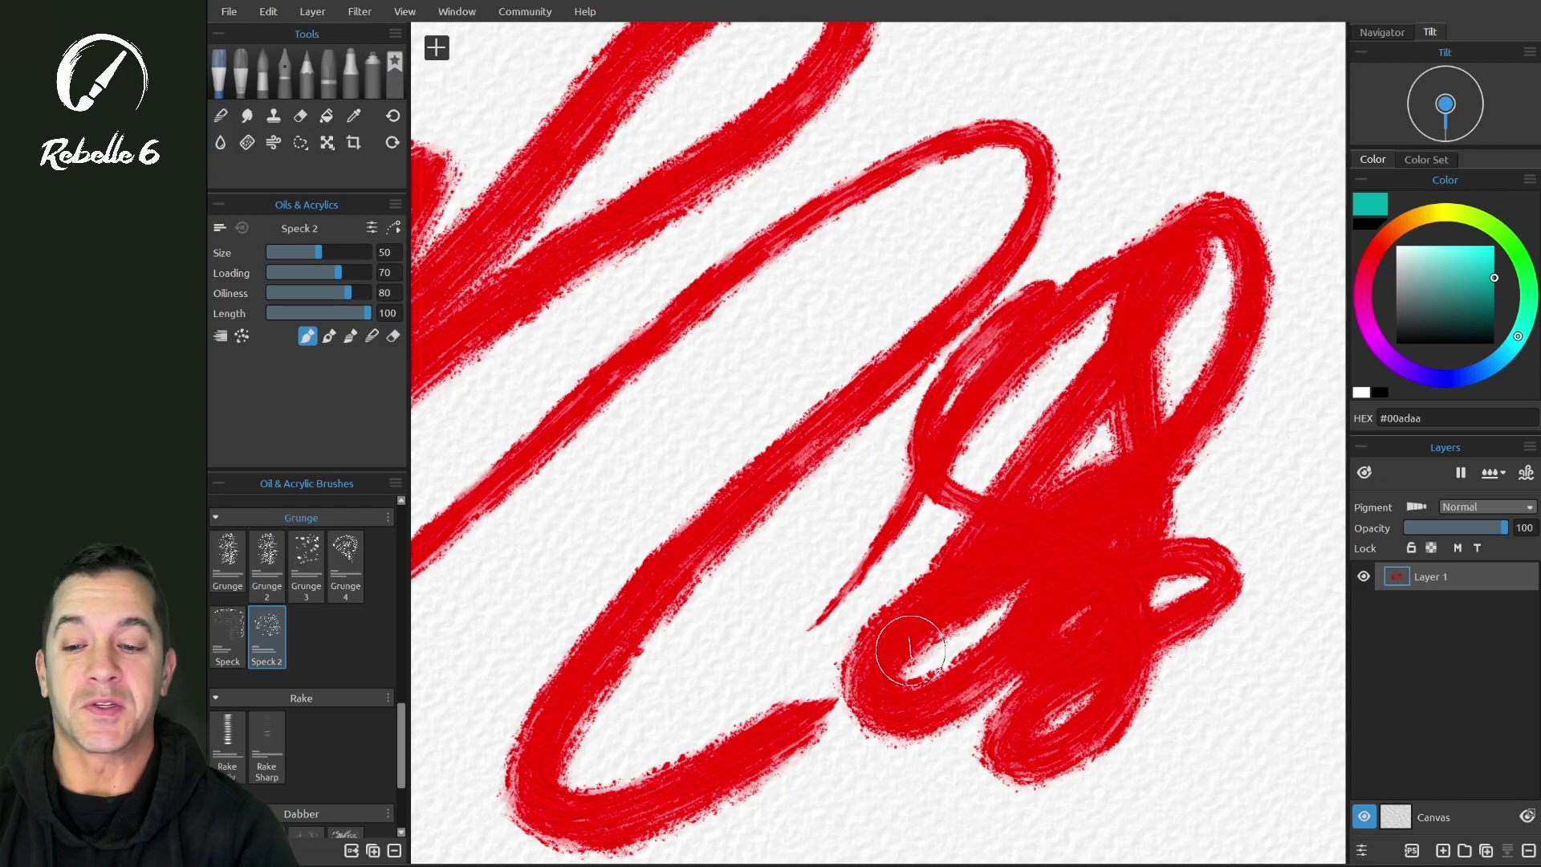
pyautogui.hotkey('ctrl', 'z')
pyautogui.hotkey('ctrl', 'z')
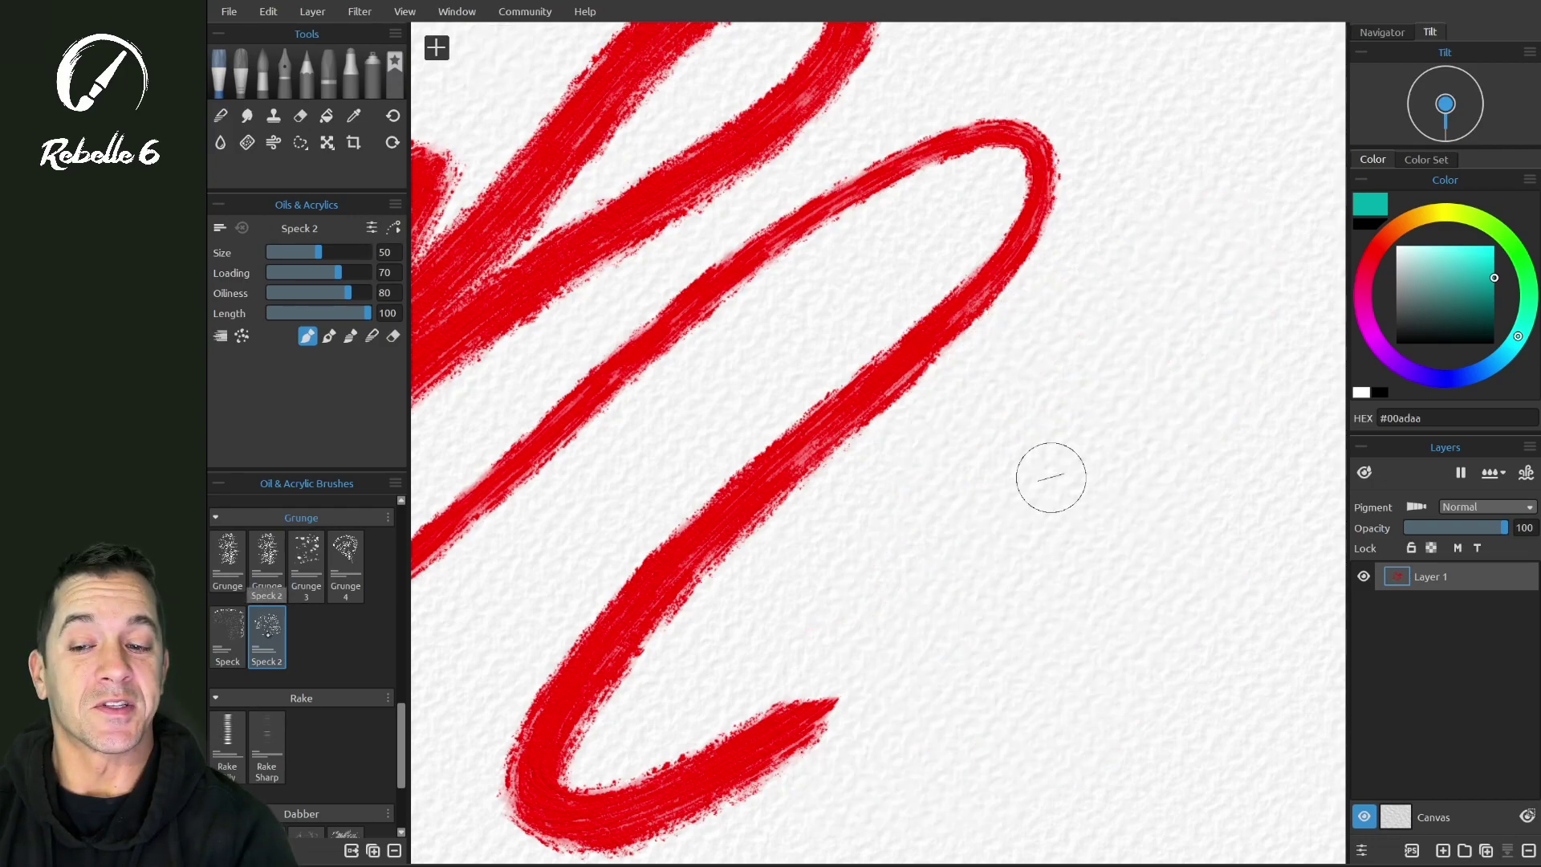
# Copy the Speck 2 brush preset to the favorites.
pyautogui.rightClick(268, 628)
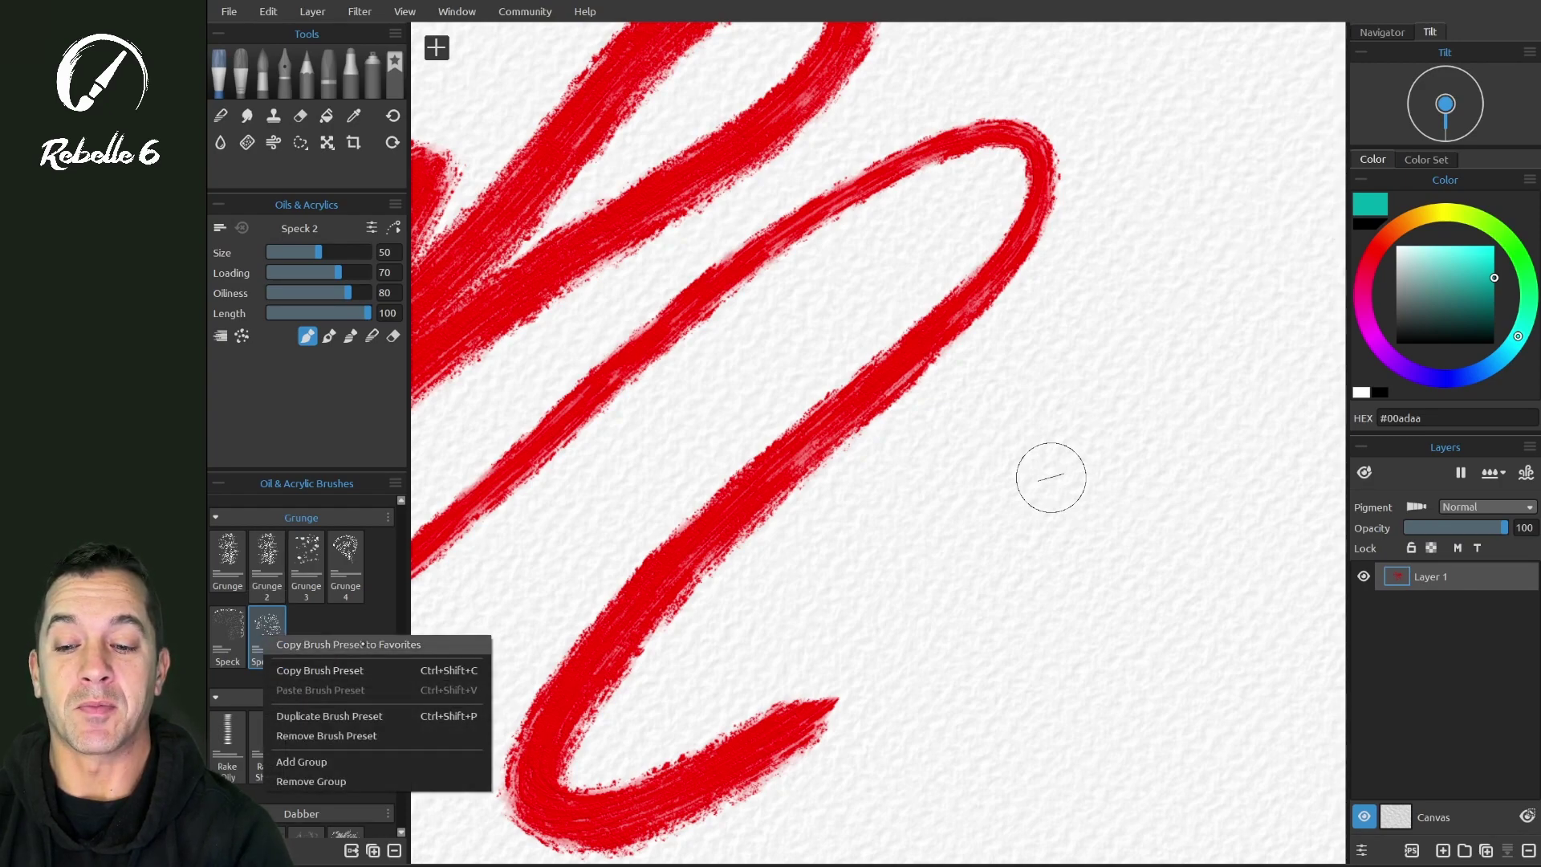
pyautogui.click(394, 484)
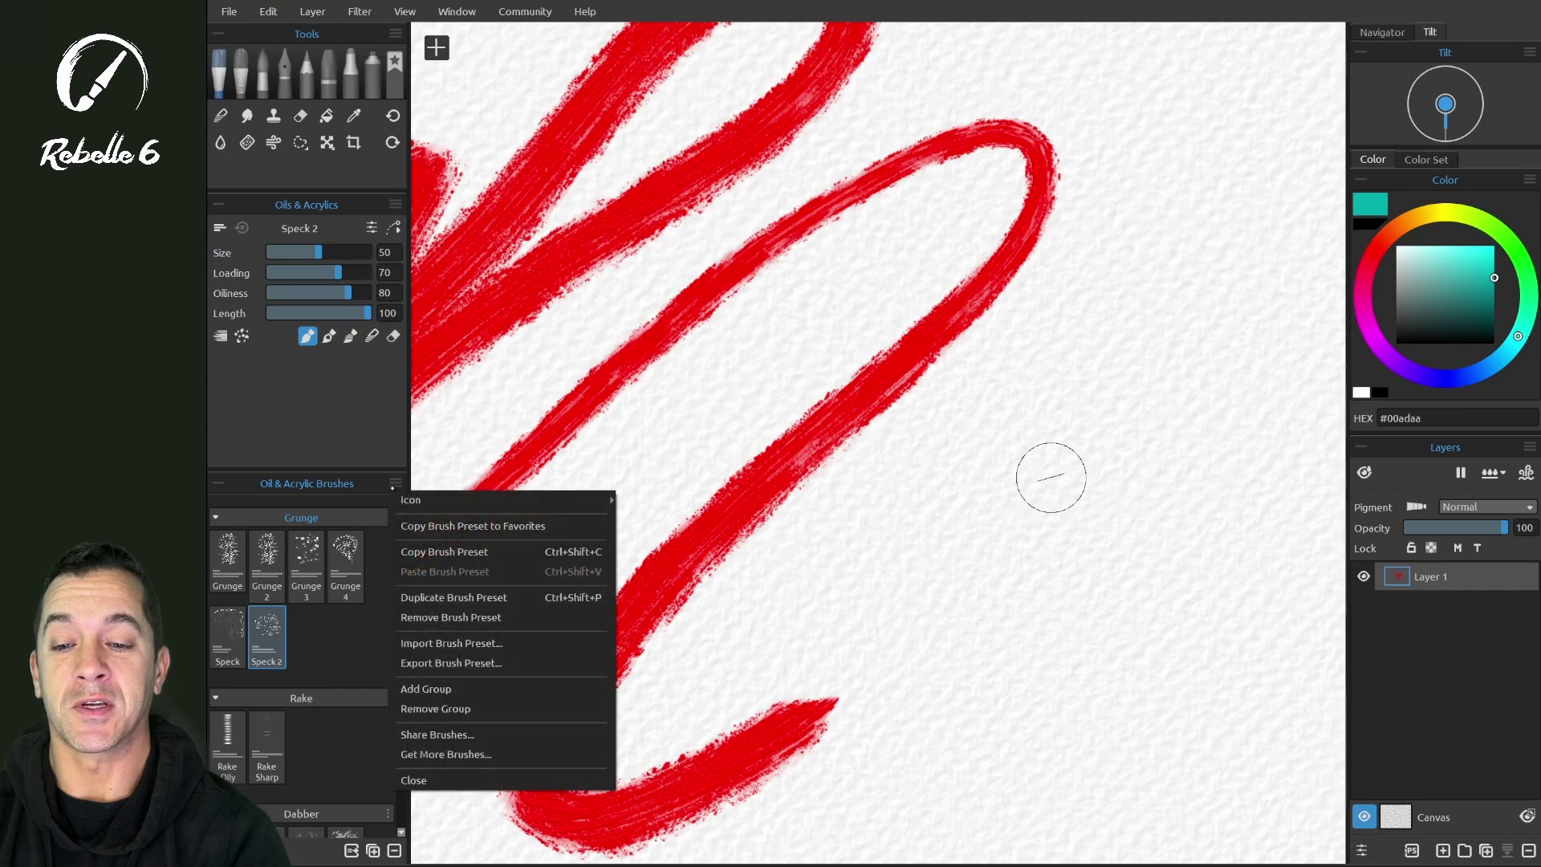
pyautogui.click(466, 525)
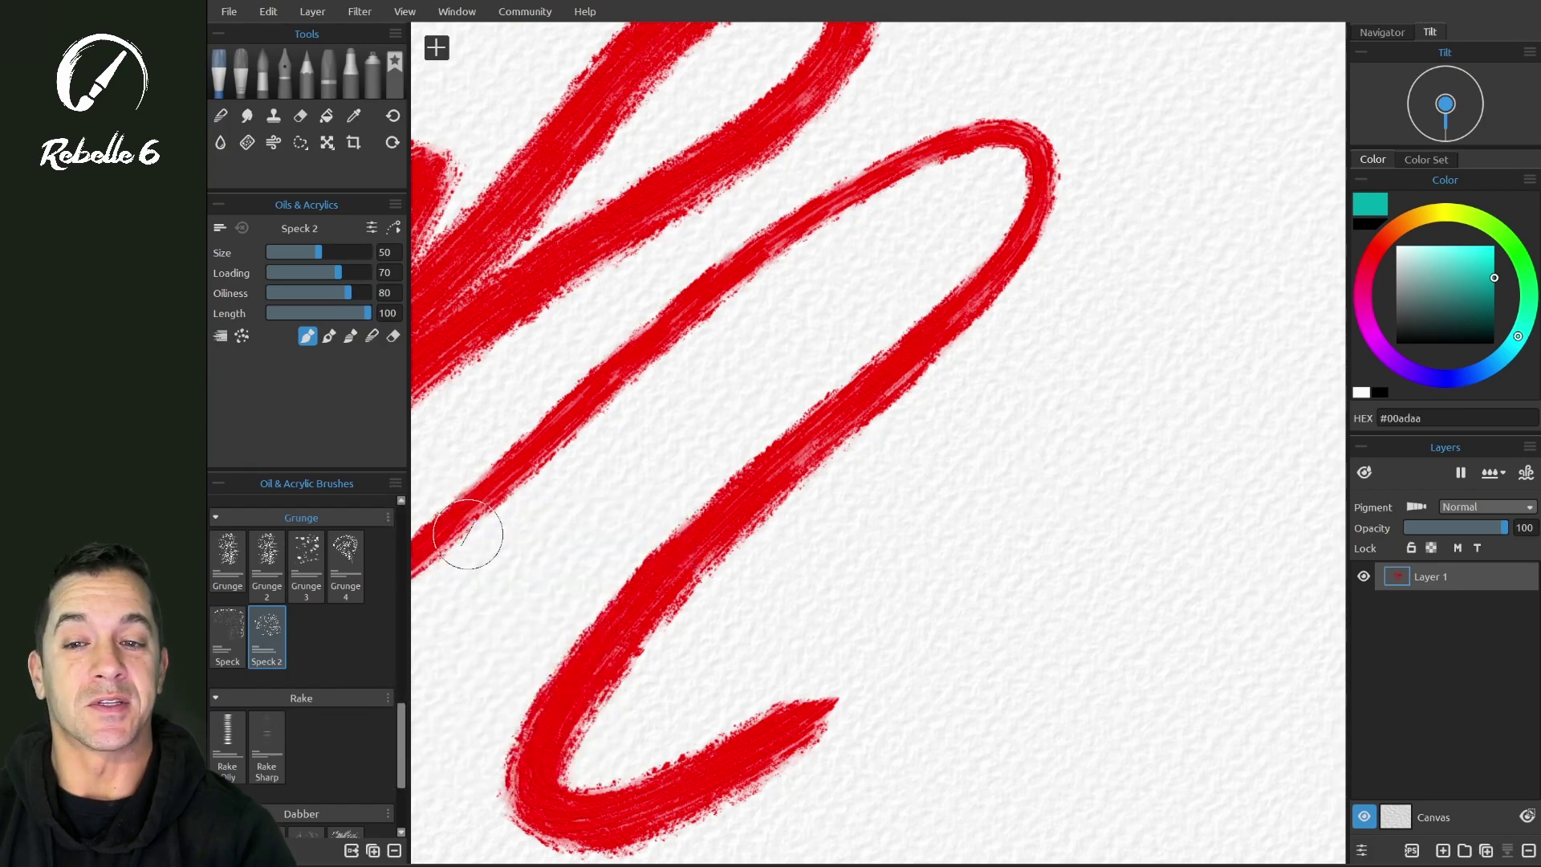
# Paint a teal (#00adaa) scribble across the red stroke with the Speck 2 brush from the Favorite Brushes.
pyautogui.hotkey('shift', 'b')
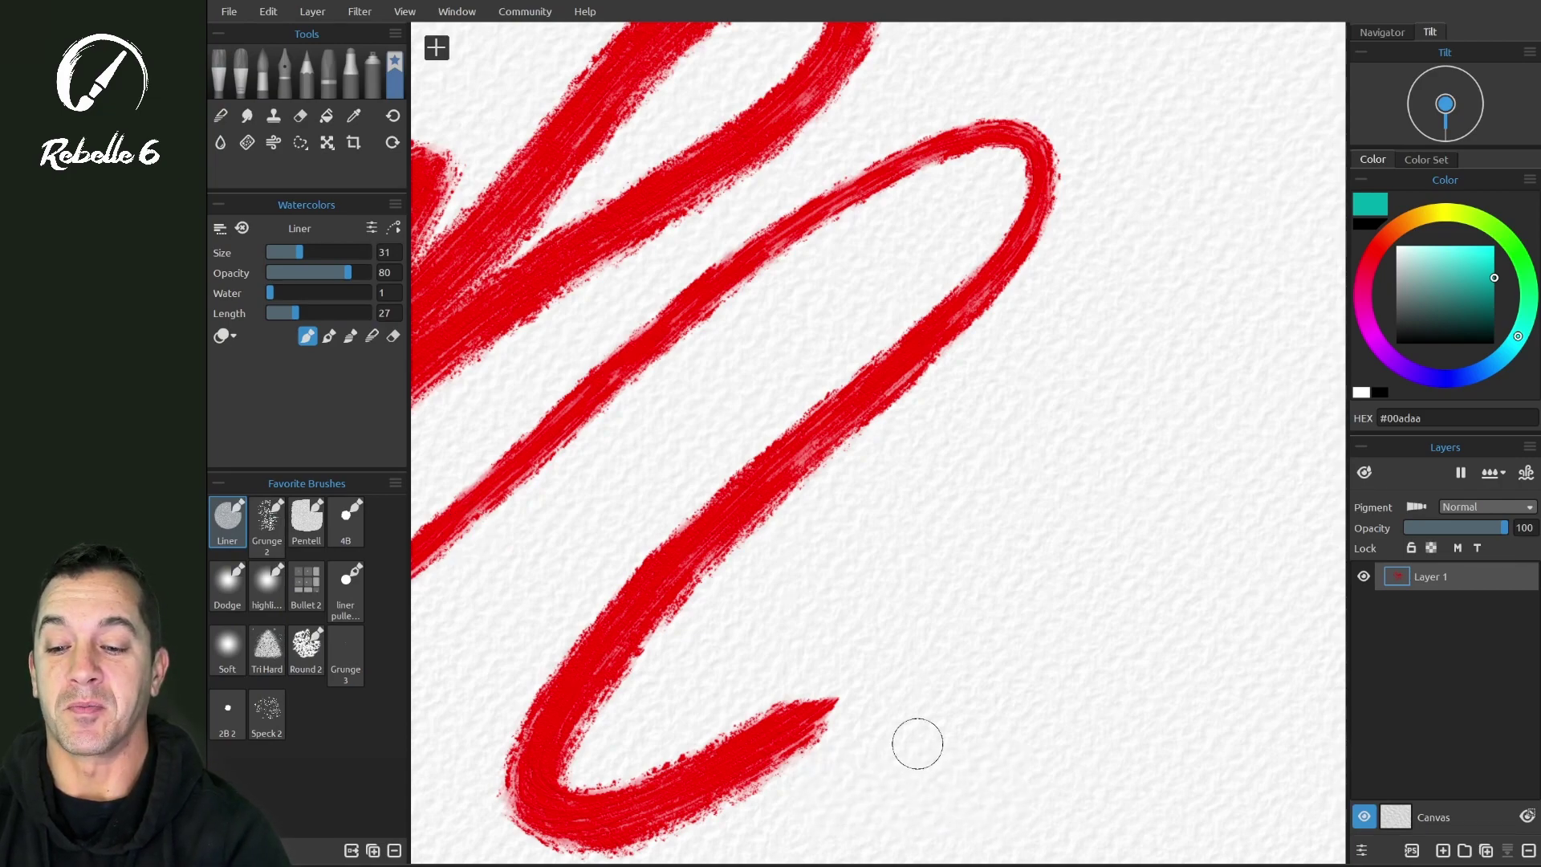
pyautogui.click(267, 712)
pyautogui.moveTo(652, 469)
pyautogui.mouseDown()
pyautogui.moveTo(715, 412)
pyautogui.moveTo(848, 384)
pyautogui.moveTo(762, 654)
pyautogui.moveTo(1117, 634)
pyautogui.mouseUp()
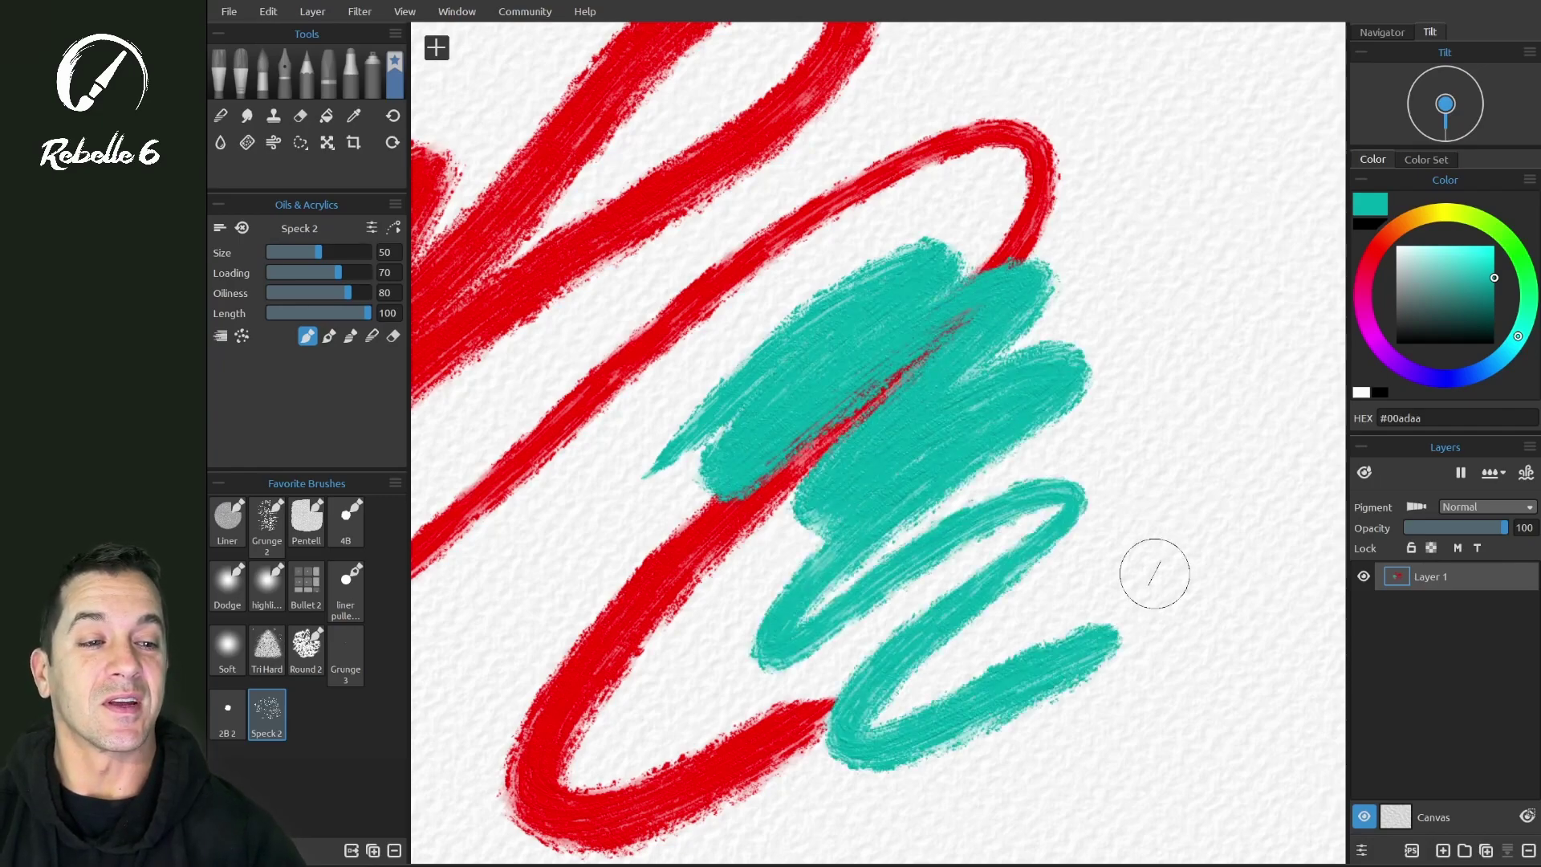
# Paint yellow strokes over the upper part of the teal scribble, enabling pigment mixing for the bright #f6ff00 ones.
pyautogui.click(1449, 211)
pyautogui.moveTo(1111, 167)
pyautogui.mouseDown()
pyautogui.moveTo(879, 305)
pyautogui.moveTo(1027, 347)
pyautogui.mouseUp()
pyautogui.click(1490, 252)
pyautogui.click(1416, 506)
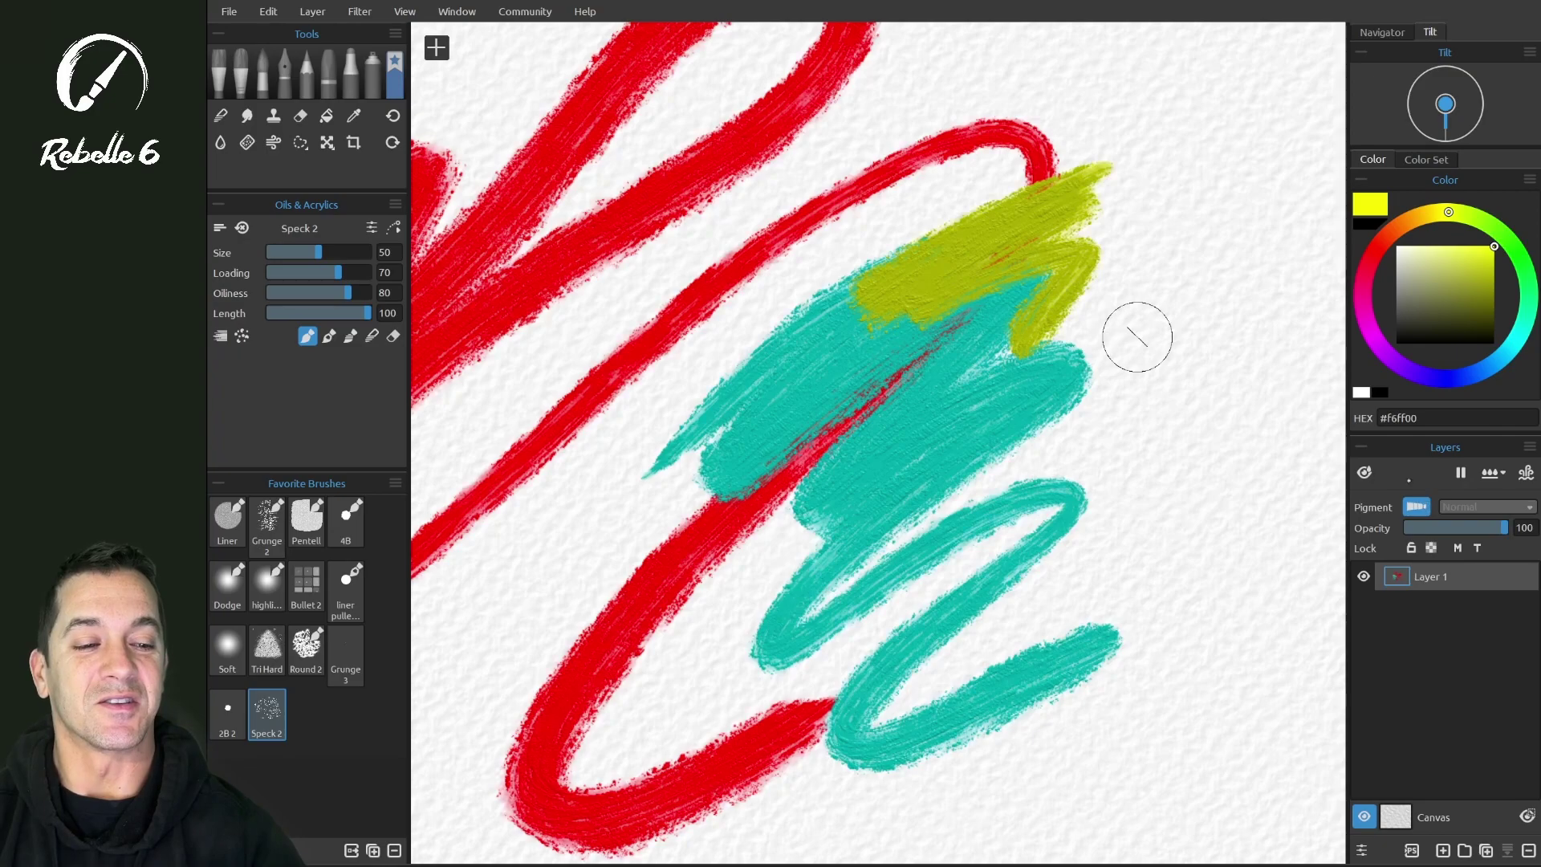
pyautogui.moveTo(1124, 276)
pyautogui.mouseDown()
pyautogui.moveTo(810, 321)
pyautogui.moveTo(746, 394)
pyautogui.mouseUp()
# Blend the red, yellow and teal paint together where the strokes overlap.
pyautogui.press('4')
pyautogui.moveTo(915, 413)
pyautogui.mouseDown()
pyautogui.moveTo(859, 409)
pyautogui.moveTo(770, 369)
pyautogui.moveTo(698, 430)
pyautogui.mouseUp()
pyautogui.moveTo(746, 492)
pyautogui.mouseDown()
pyautogui.moveTo(834, 417)
pyautogui.moveTo(891, 433)
pyautogui.moveTo(770, 393)
pyautogui.moveTo(736, 493)
pyautogui.moveTo(843, 466)
pyautogui.moveTo(810, 401)
pyautogui.moveTo(842, 510)
pyautogui.moveTo(923, 526)
pyautogui.mouseUp()
# Try out several favorite brushes, including 4B and Round 2, with black (#000000) strokes over the blended paint.
pyautogui.press('4')
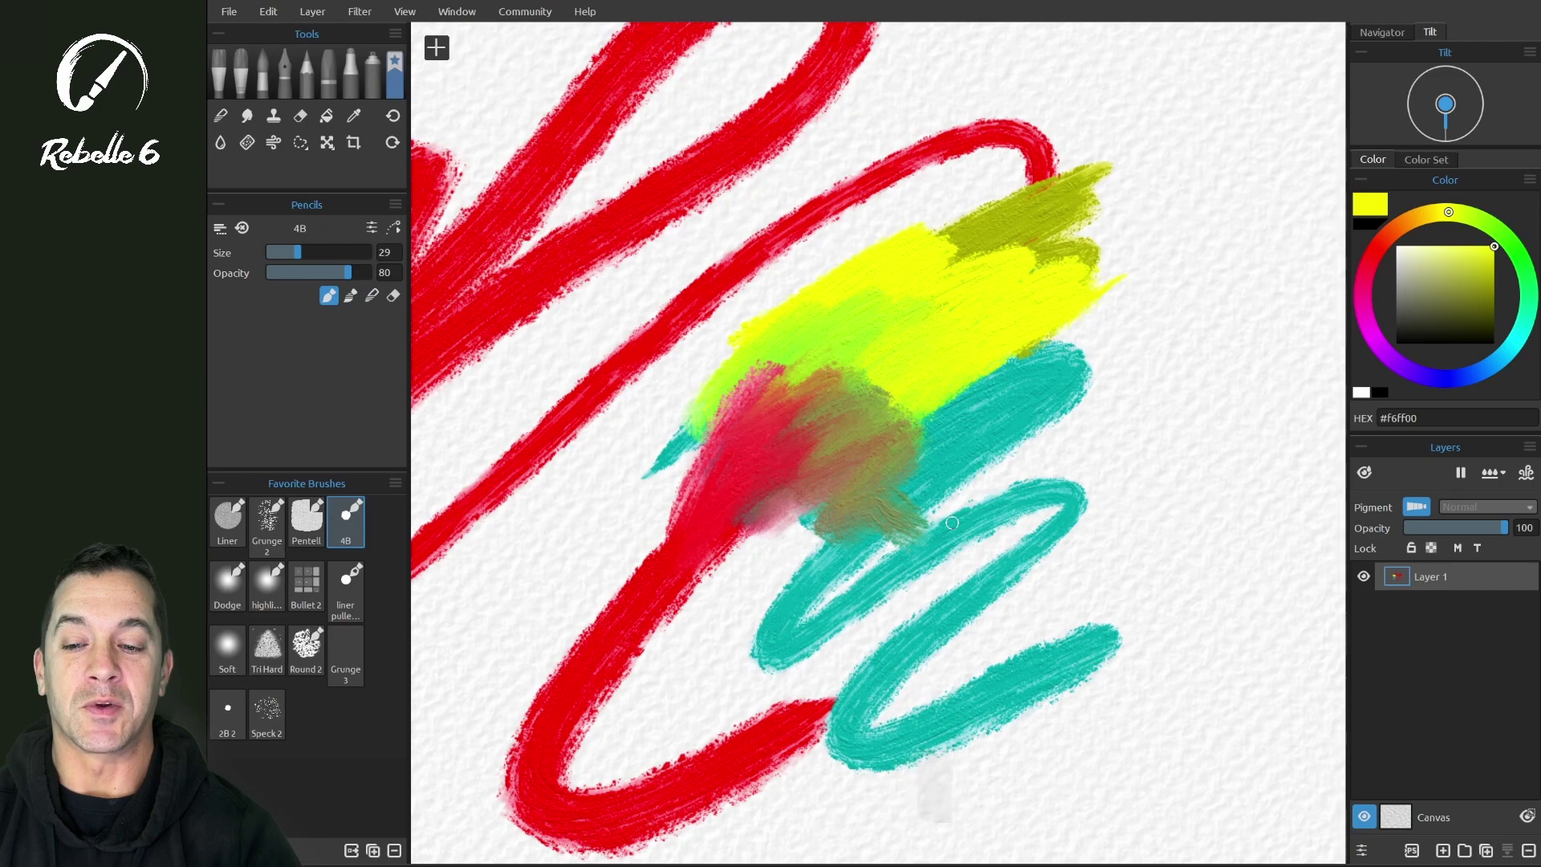
pyautogui.moveTo(769, 486)
pyautogui.mouseDown()
pyautogui.moveTo(875, 389)
pyautogui.moveTo(834, 533)
pyautogui.moveTo(904, 529)
pyautogui.mouseUp()
pyautogui.moveTo(1412, 325); pyautogui.dragTo(1404, 344)
pyautogui.moveTo(987, 325)
pyautogui.mouseDown()
pyautogui.moveTo(882, 433)
pyautogui.moveTo(774, 453)
pyautogui.moveTo(830, 474)
pyautogui.mouseUp()
pyautogui.press('3')
pyautogui.moveTo(931, 229)
pyautogui.mouseDown()
pyautogui.moveTo(718, 356)
pyautogui.moveTo(730, 471)
pyautogui.moveTo(686, 643)
pyautogui.moveTo(798, 666)
pyautogui.mouseUp()
pyautogui.press('0')
pyautogui.moveTo(871, 393)
pyautogui.mouseDown()
pyautogui.moveTo(828, 572)
pyautogui.moveTo(850, 621)
pyautogui.moveTo(922, 592)
pyautogui.mouseUp()
pyautogui.press('3')
pyautogui.moveTo(995, 473)
pyautogui.mouseDown()
pyautogui.moveTo(963, 550)
pyautogui.moveTo(1140, 397)
pyautogui.moveTo(832, 504)
pyautogui.moveTo(698, 480)
pyautogui.mouseUp()
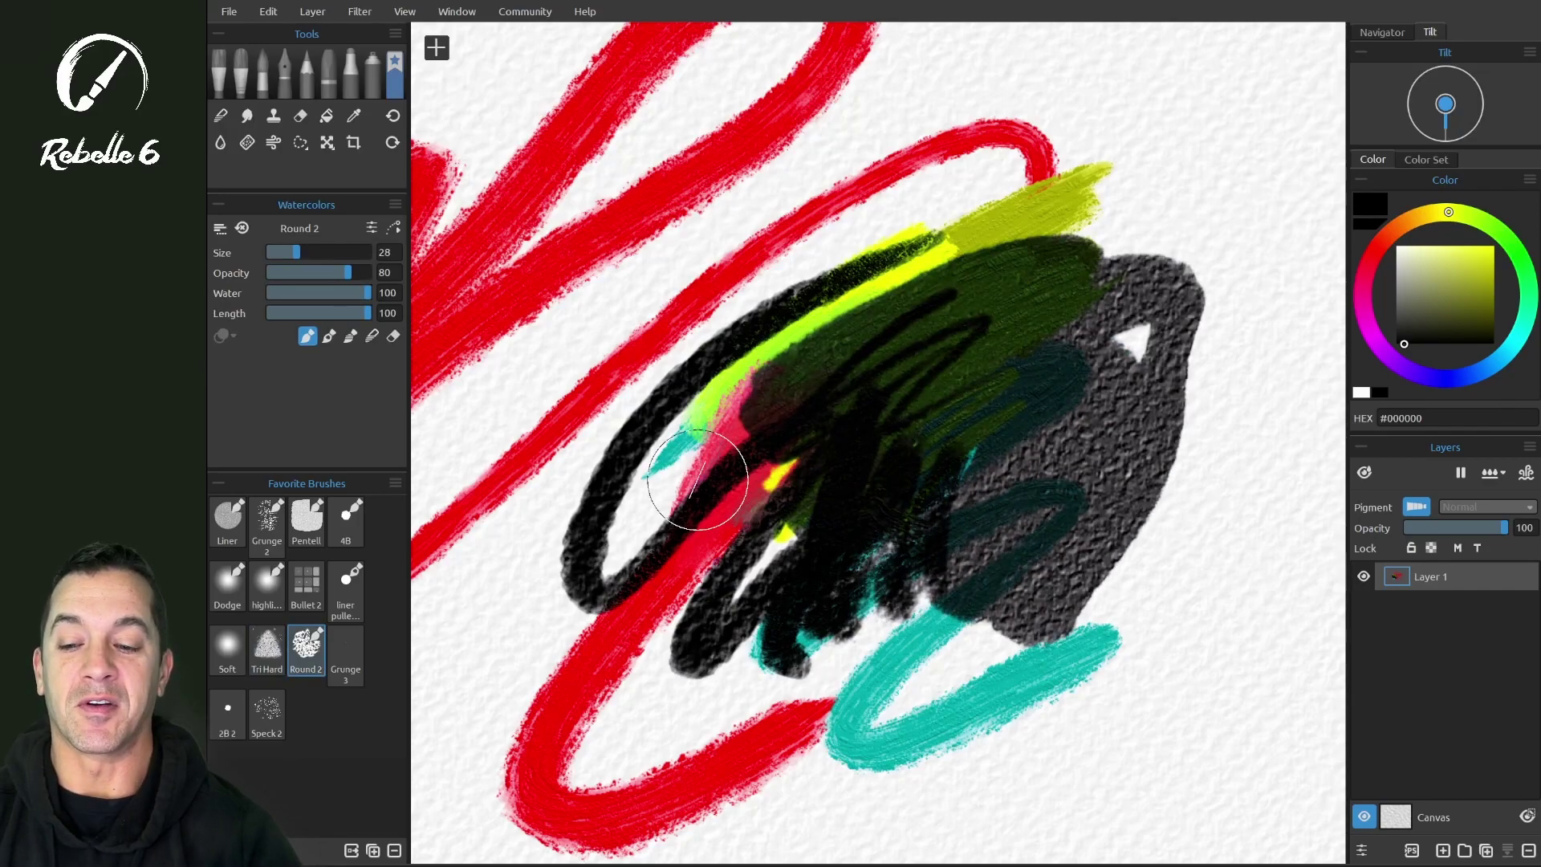
# Switch to the Tri Hard favorite brush and try yellow (#e2ea00) strokes through the black area.
pyautogui.press('0')
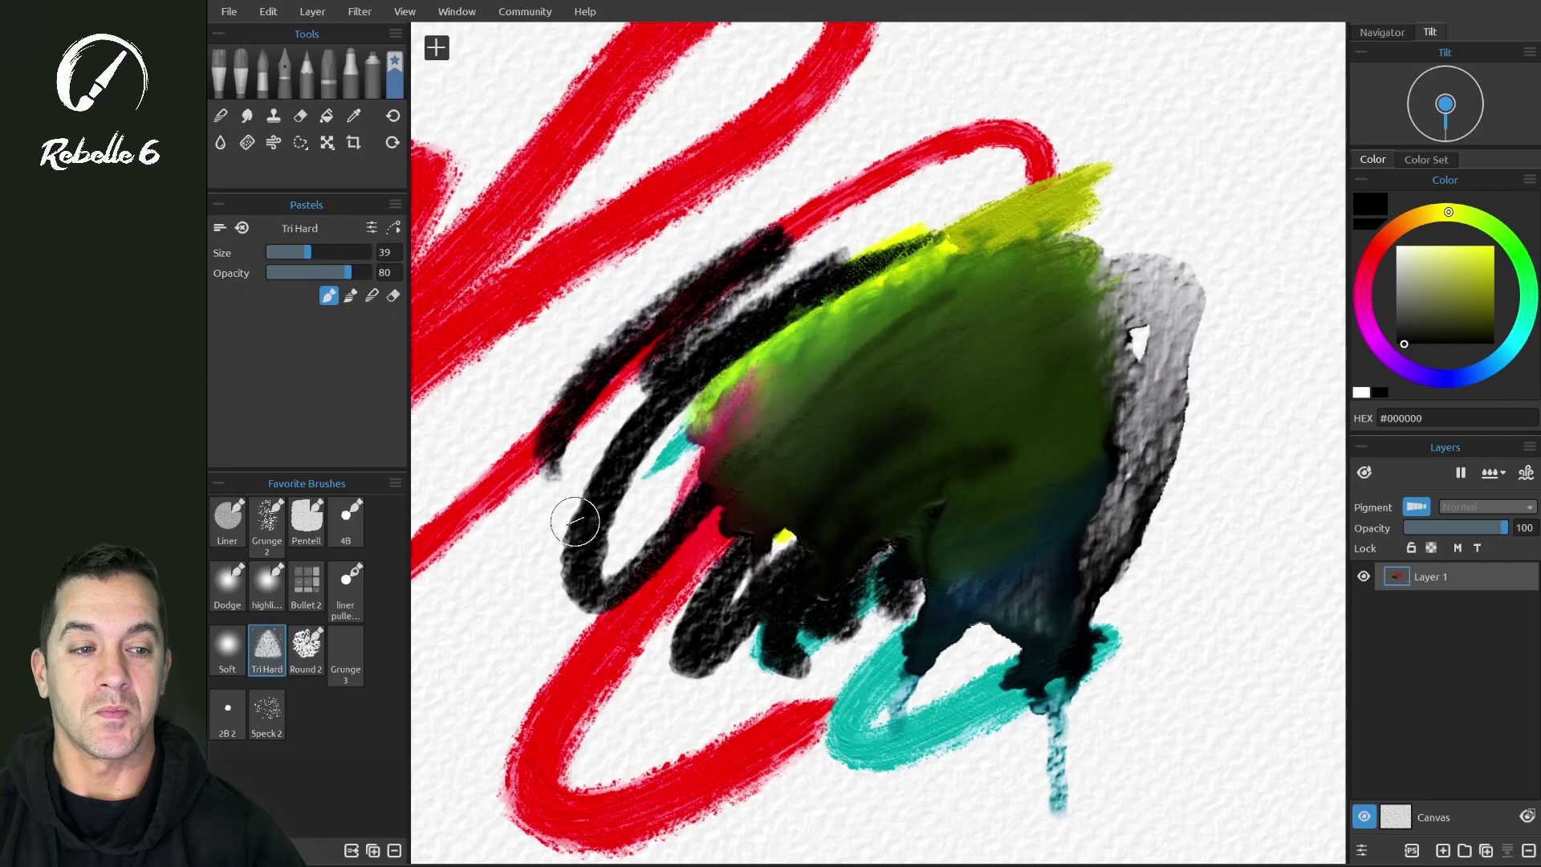
pyautogui.click(1493, 254)
pyautogui.moveTo(931, 394)
pyautogui.mouseDown()
pyautogui.moveTo(794, 522)
pyautogui.moveTo(851, 329)
pyautogui.mouseUp()
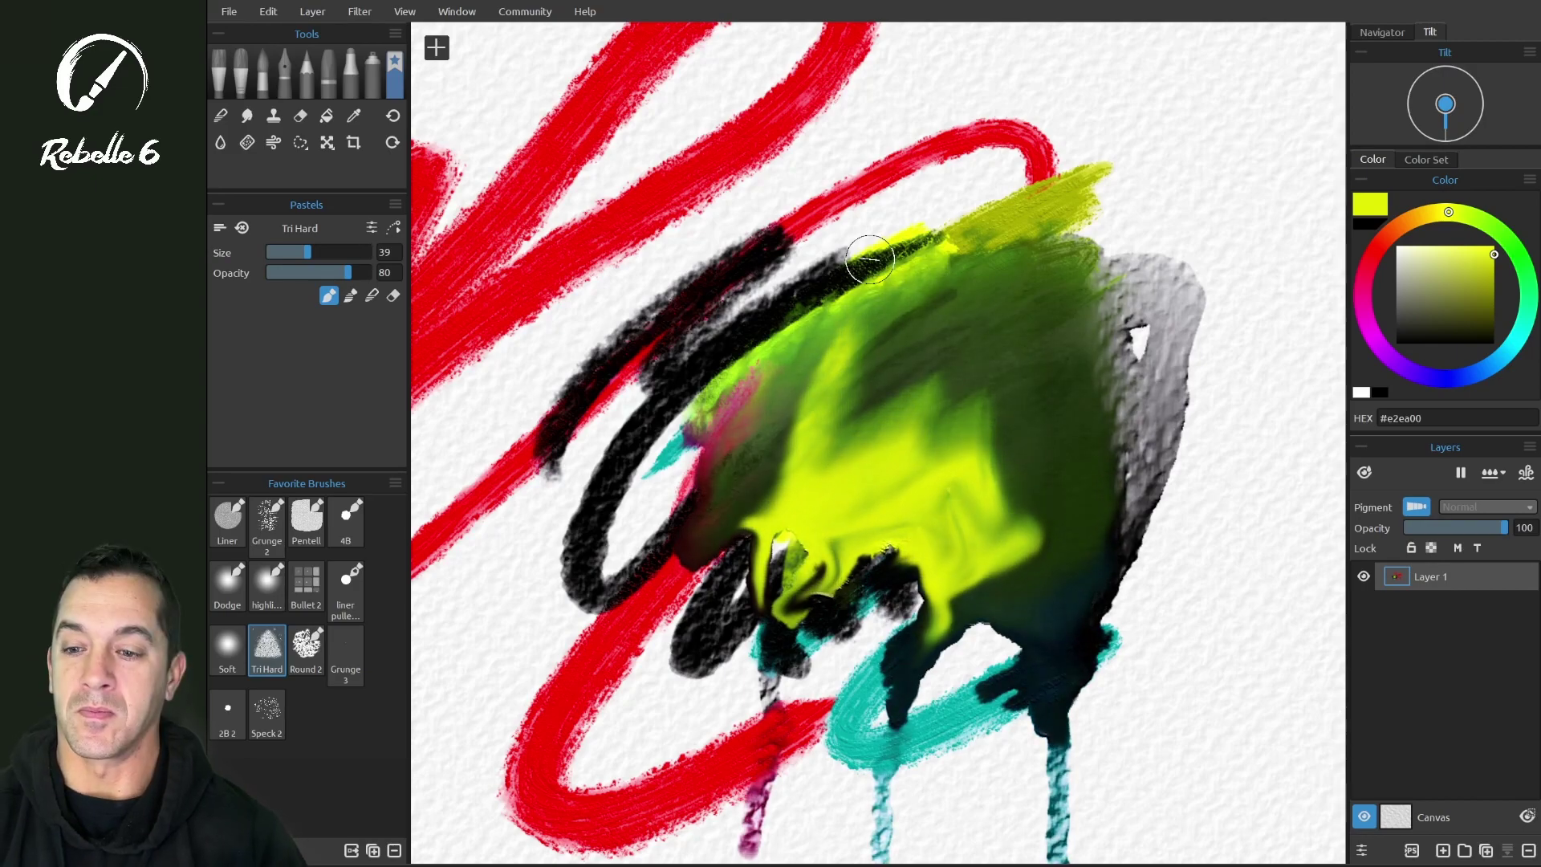
# Undo the black and yellow test strokes back to the blended red, yellow and teal paint.
pyautogui.hotkey('ctrl', 'z')
pyautogui.hotkey('ctrl', 'z')
pyautogui.hotkey('ctrl', 'z')
pyautogui.hotkey('ctrl', 'z')
pyautogui.hotkey('ctrl', 'z')
pyautogui.hotkey('ctrl', 'z')
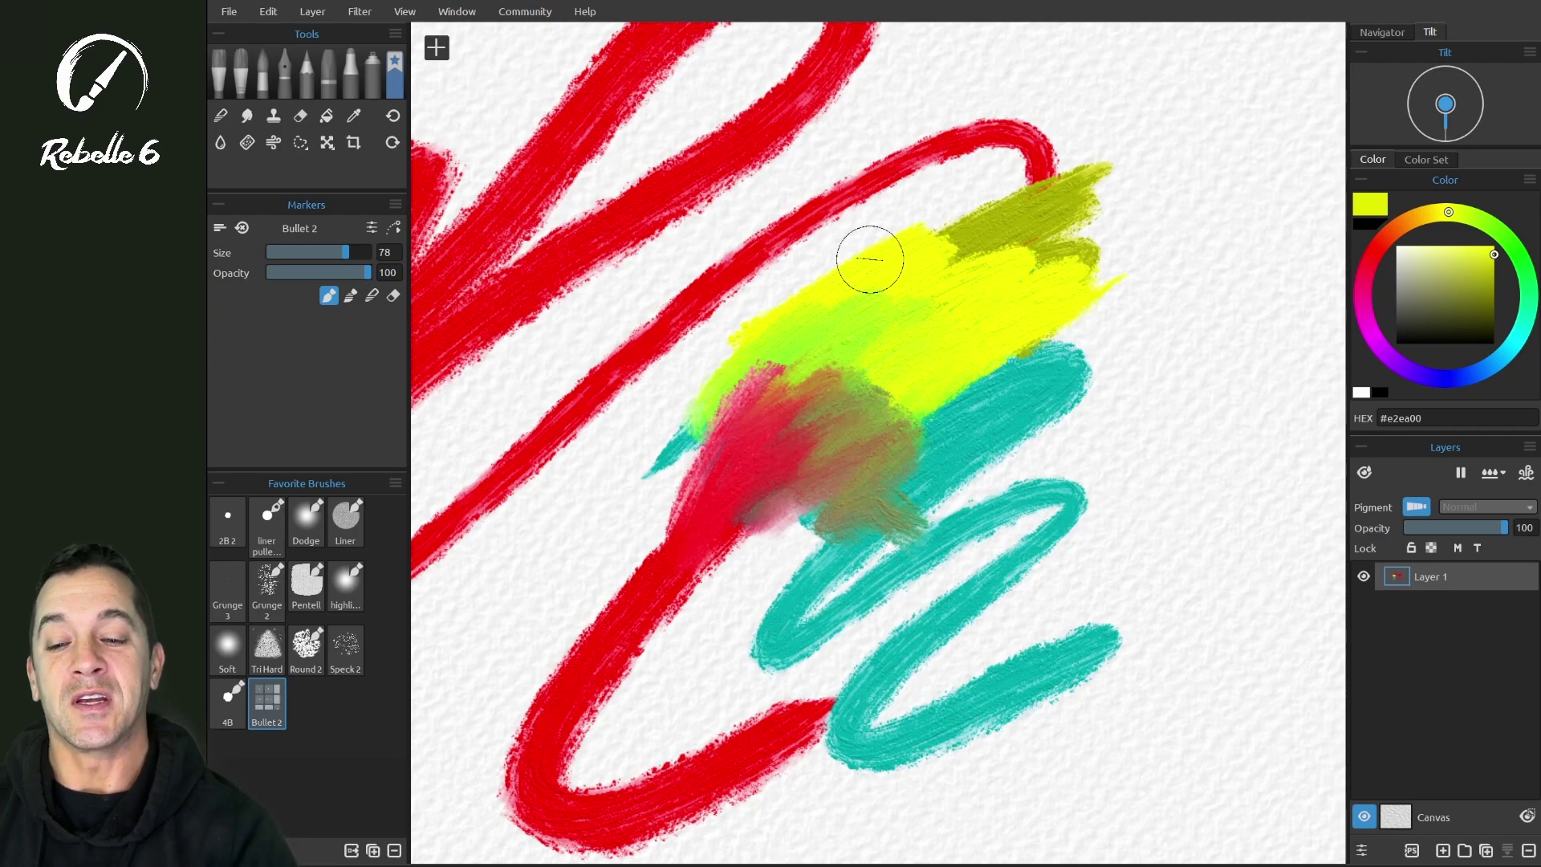
# Switch from the favorite Liner brush through the Inks, Watercolors and Express Oils categories to Oils & Acrylics.
pyautogui.click(345, 520)
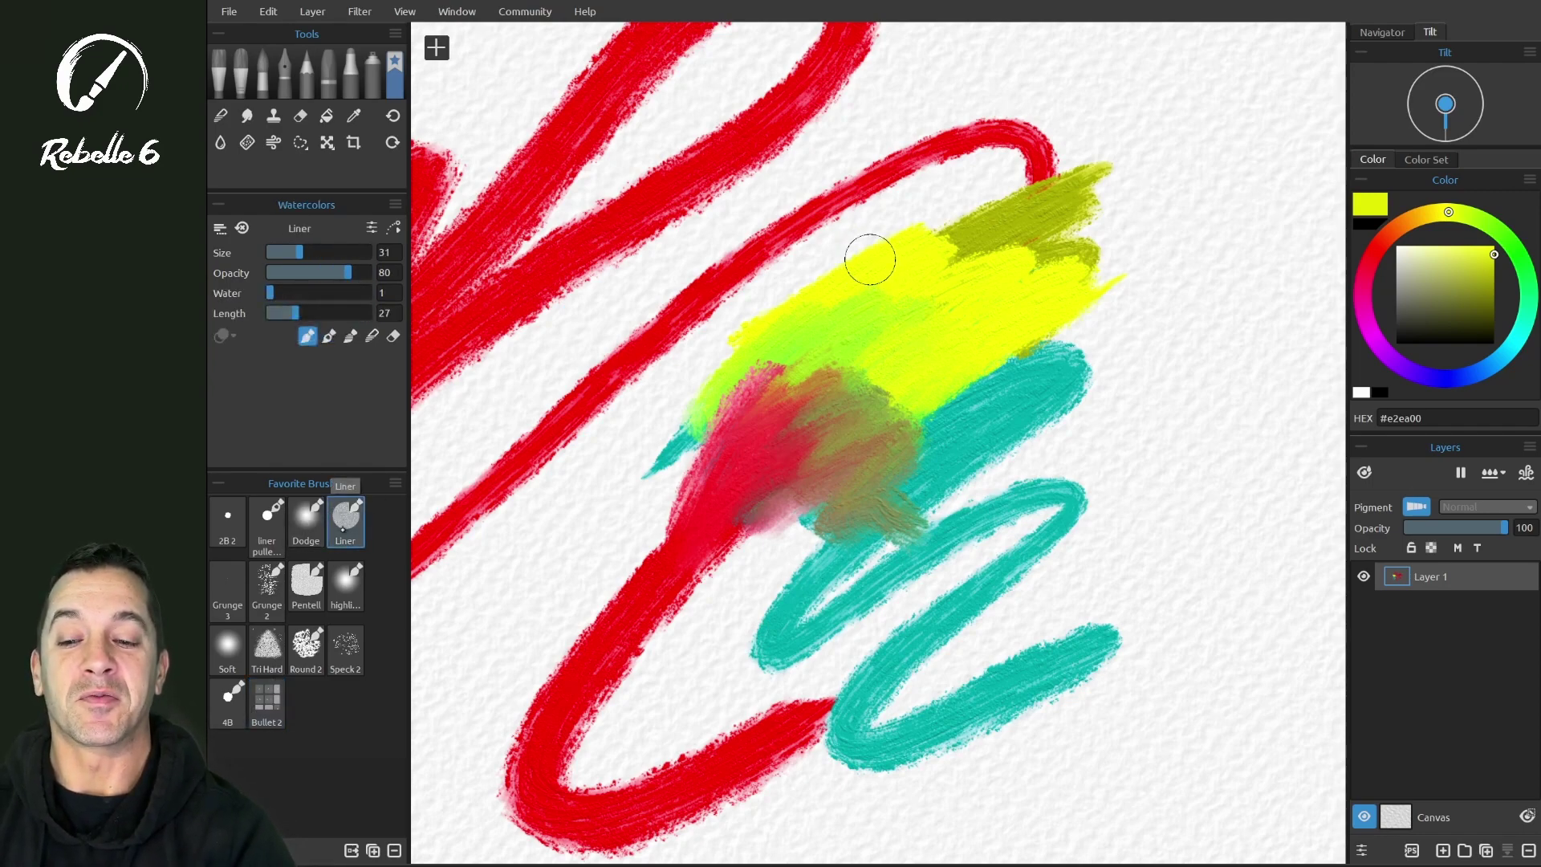
pyautogui.press('i')
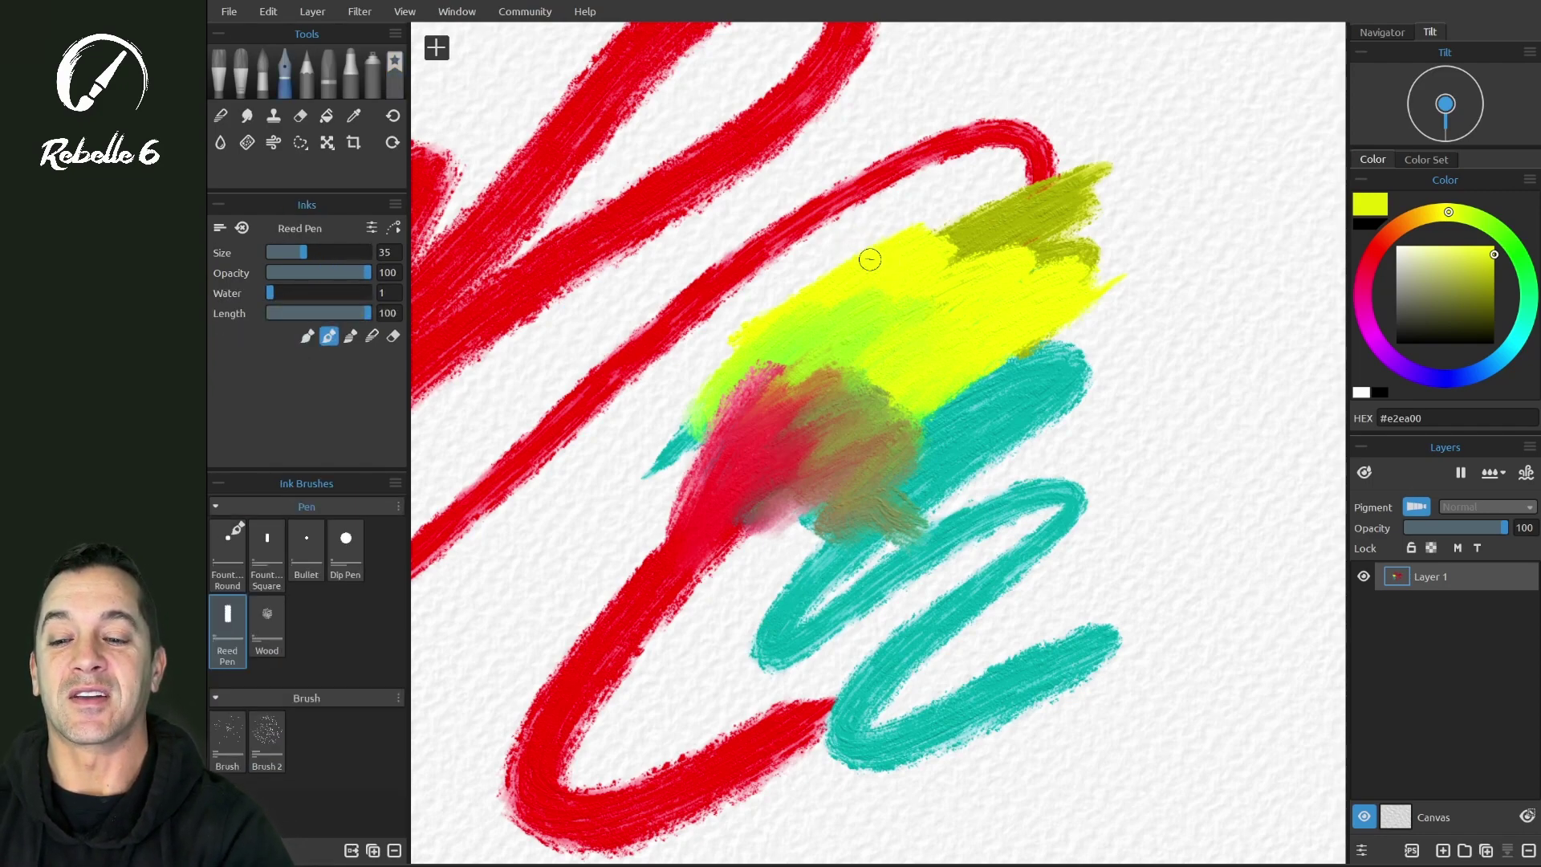
pyautogui.click(262, 72)
pyautogui.click(241, 74)
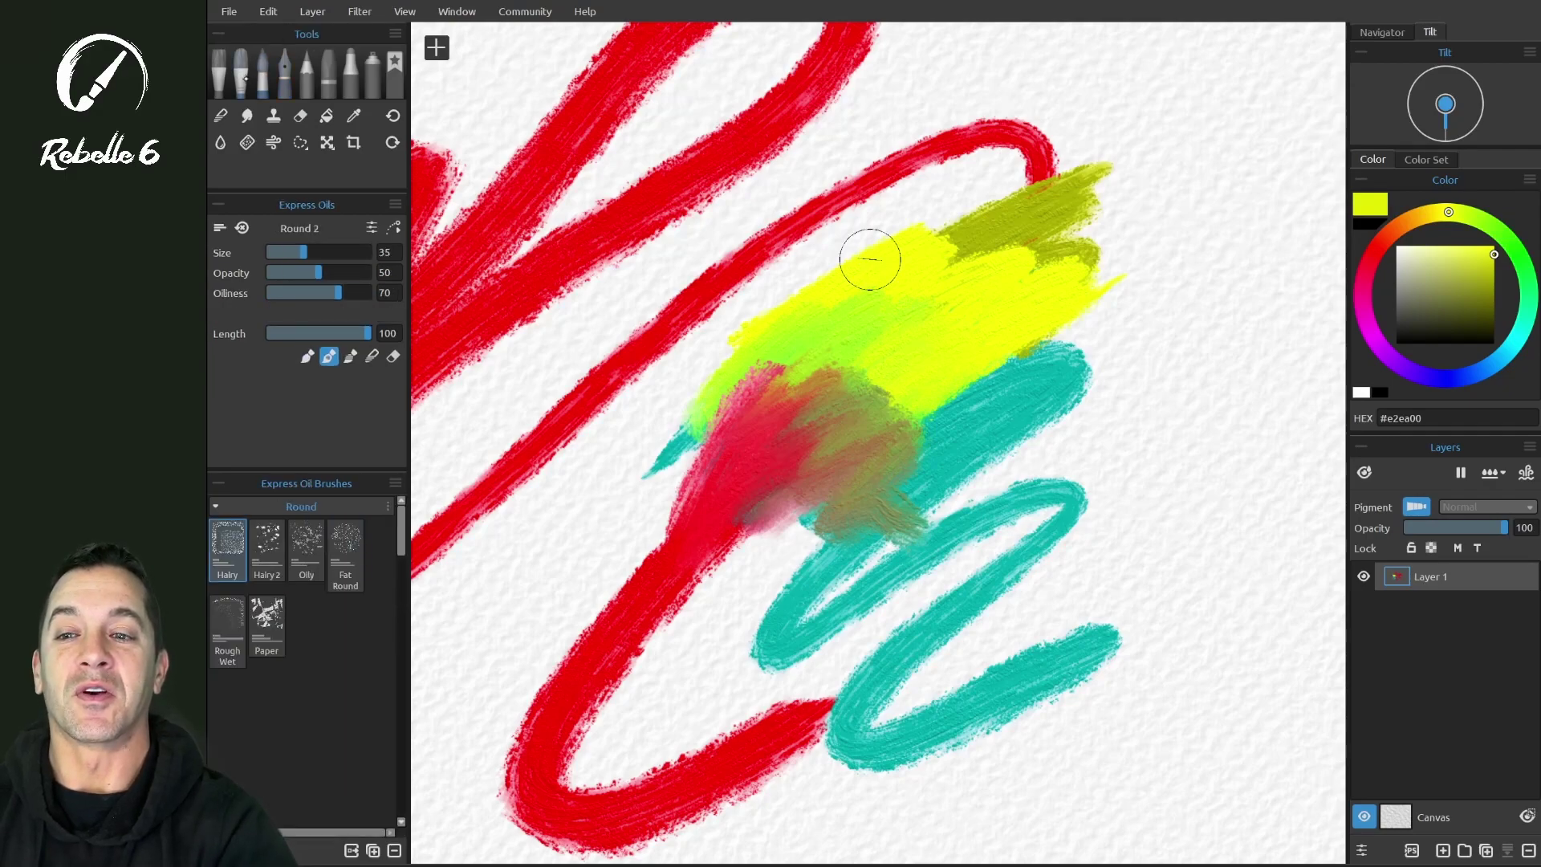
pyautogui.click(220, 80)
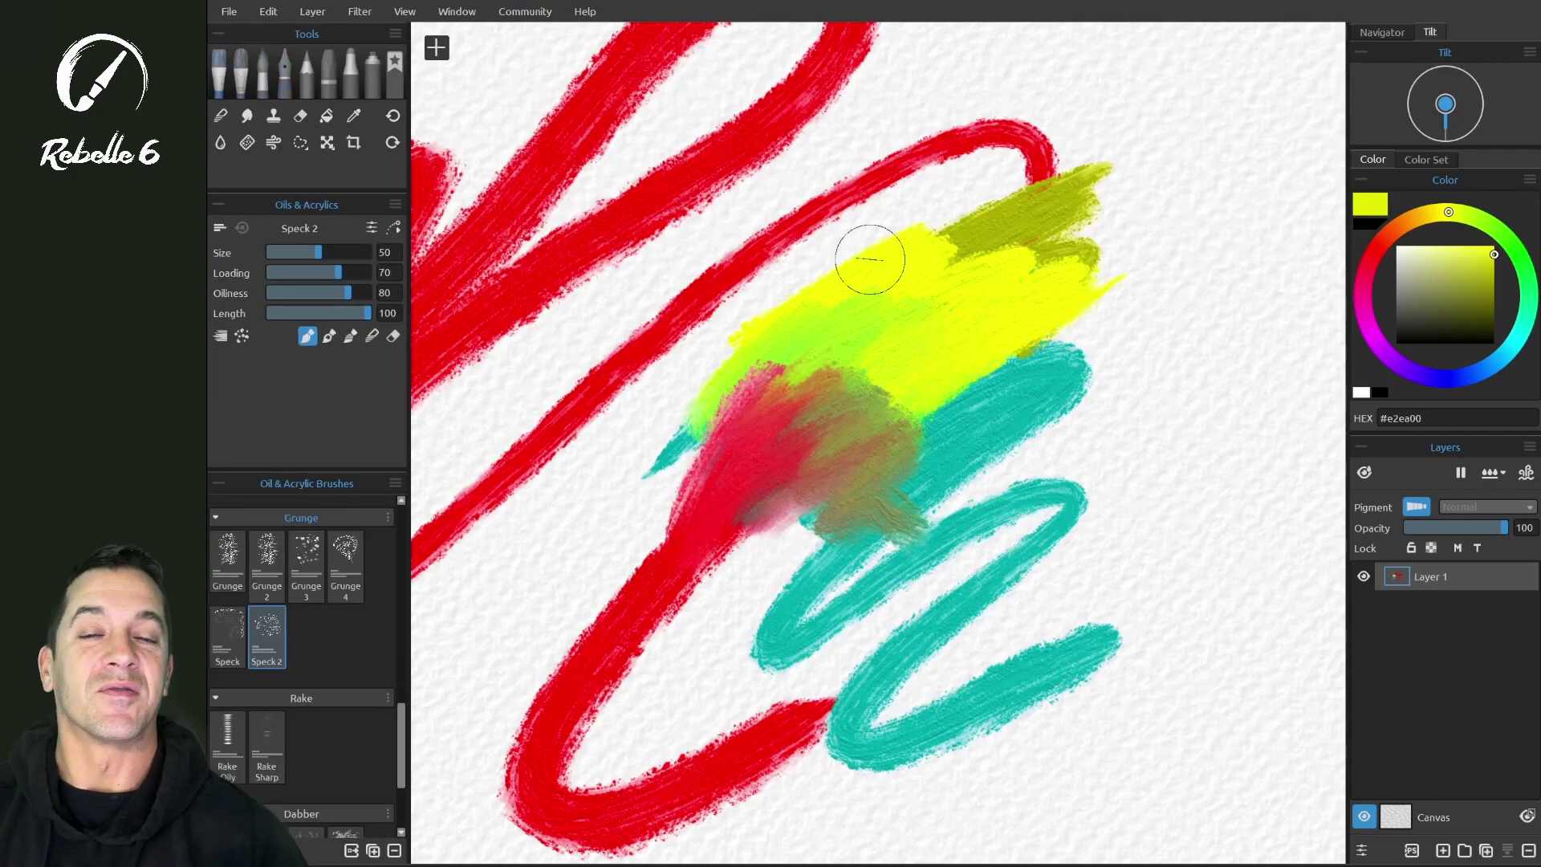